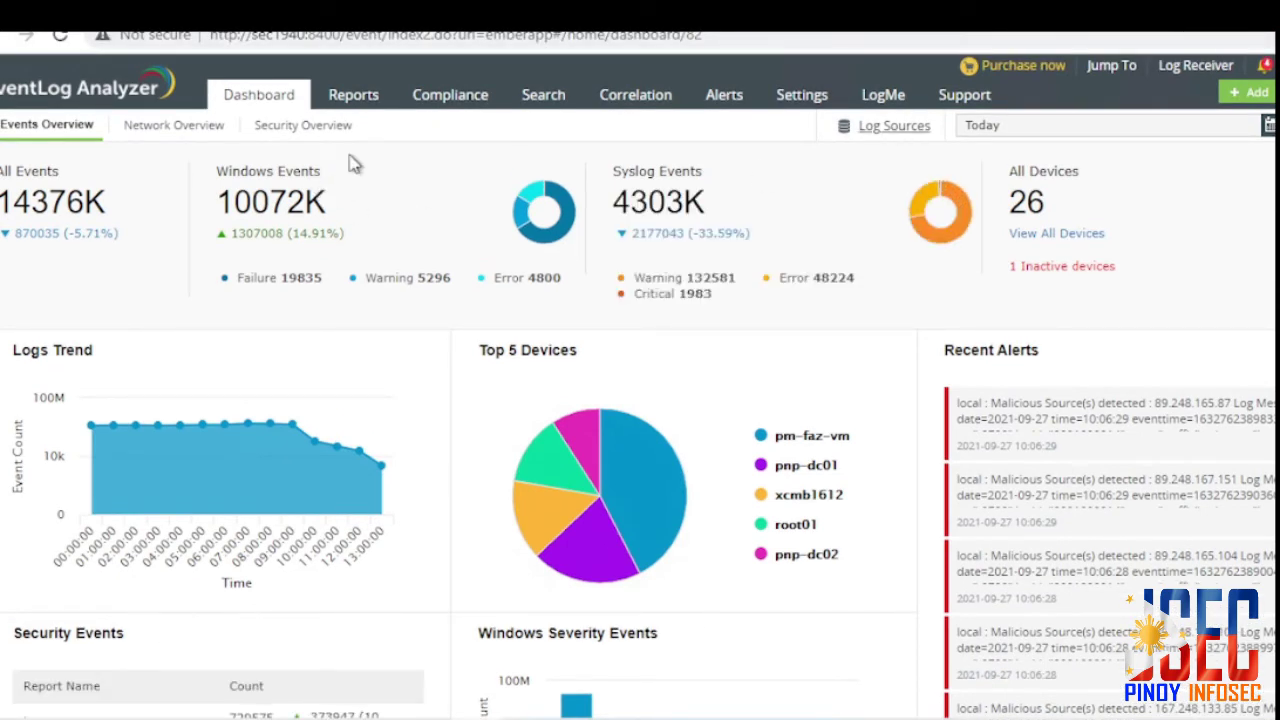
- Open Security Overview and review its 703 correlative incidents and 29 IDS/IPS events
{"action": "left_click", "coordinate": [310, 128]}
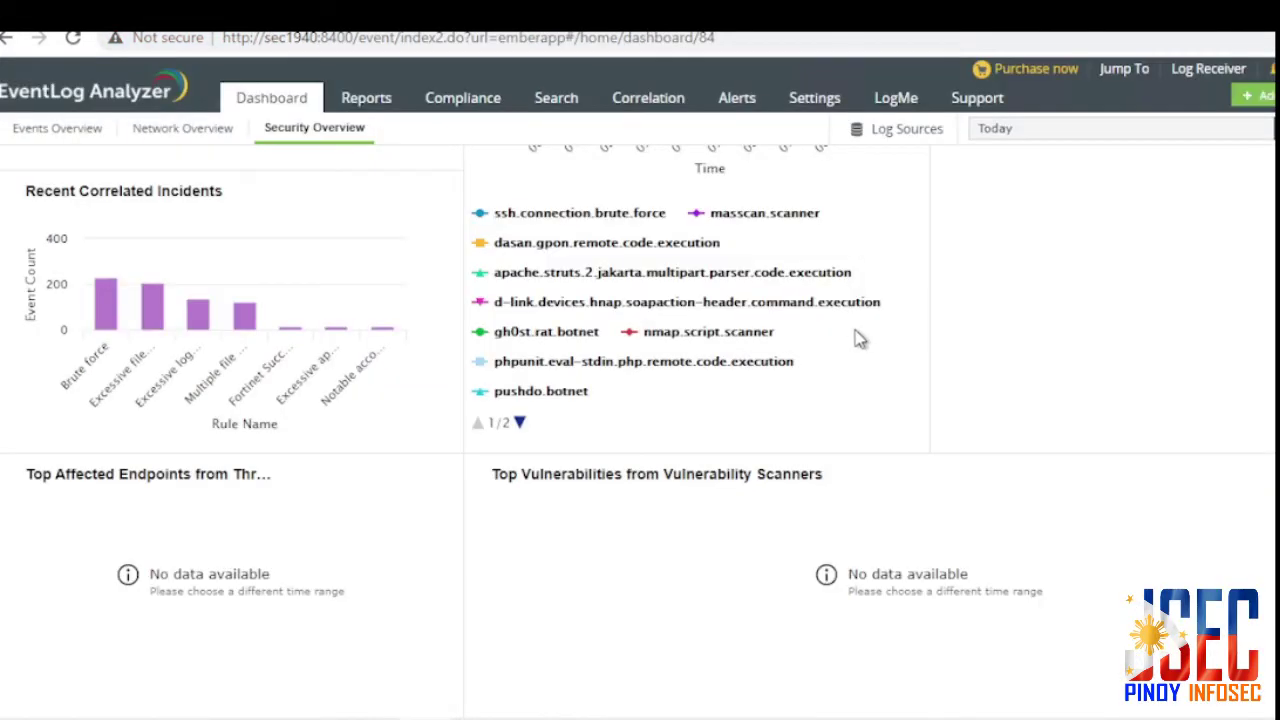
{"action": "scroll", "coordinate": [860, 335], "scroll_direction": "up", "scroll_amount": 4}
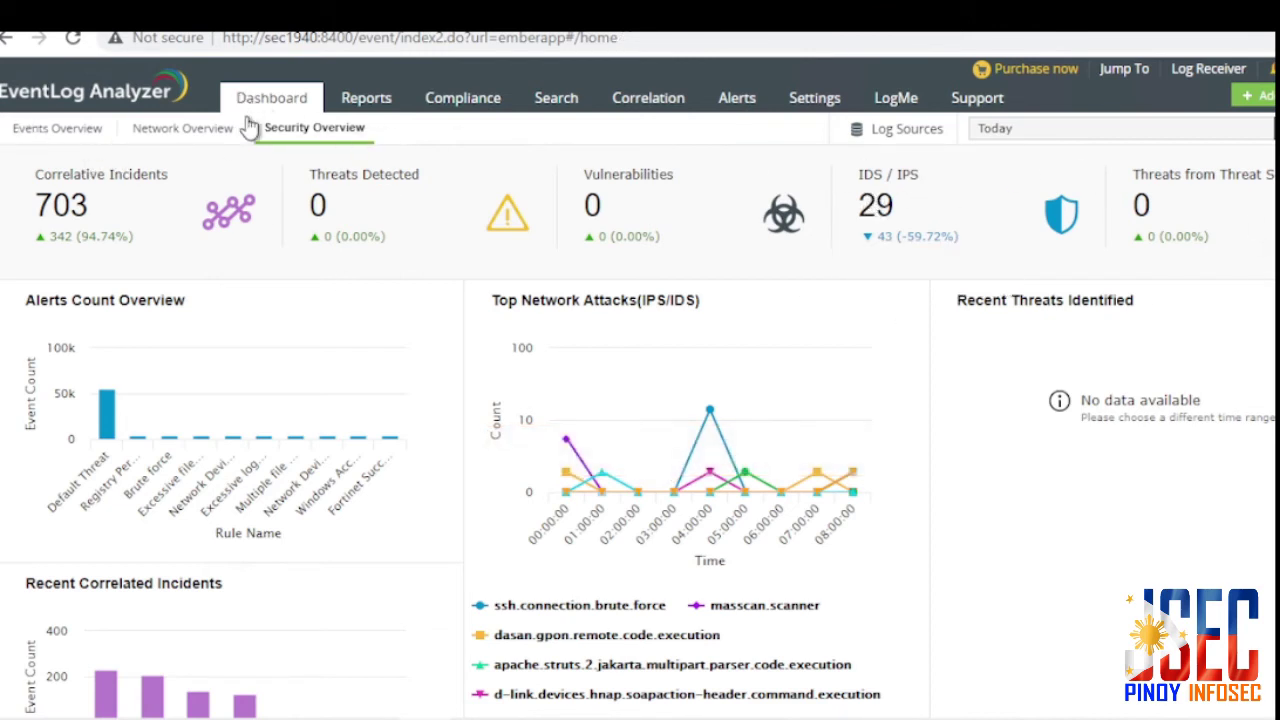
- Reload Security Overview via Events Overview and read nmap.script.scanner's peak of 33 at 10:00
{"action": "left_click", "coordinate": [62, 132]}
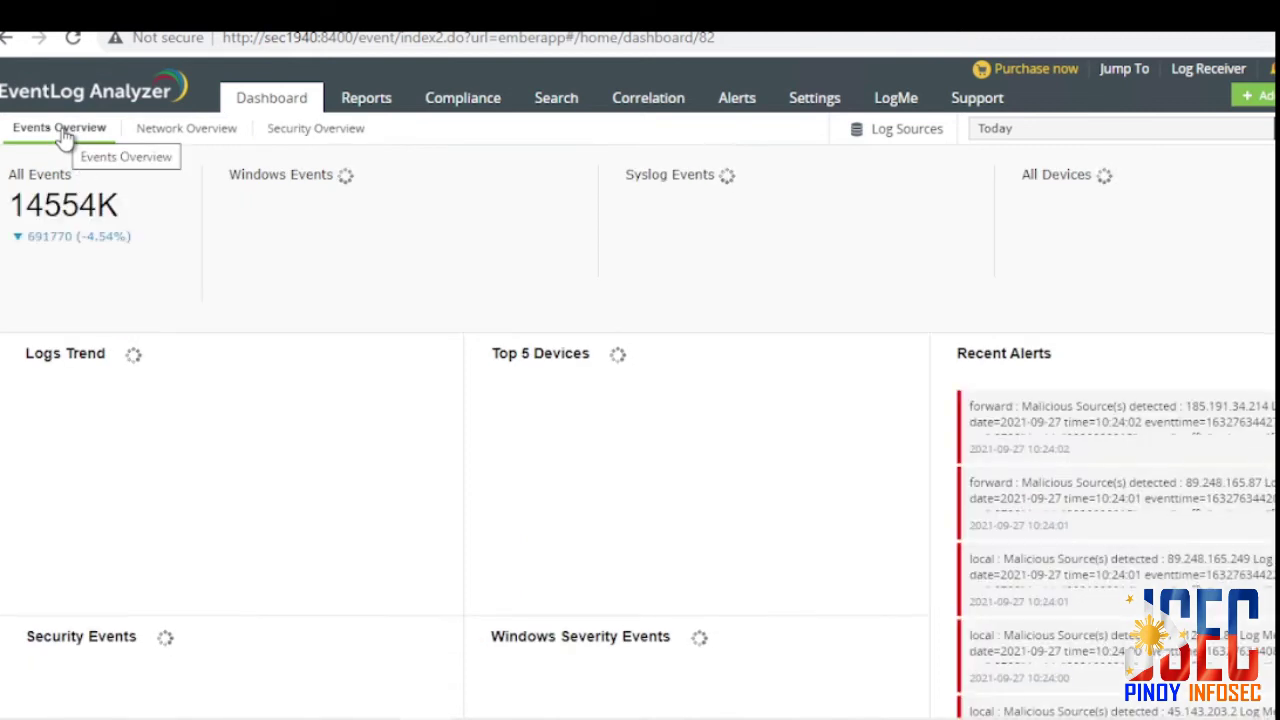
{"action": "left_click", "coordinate": [330, 143]}
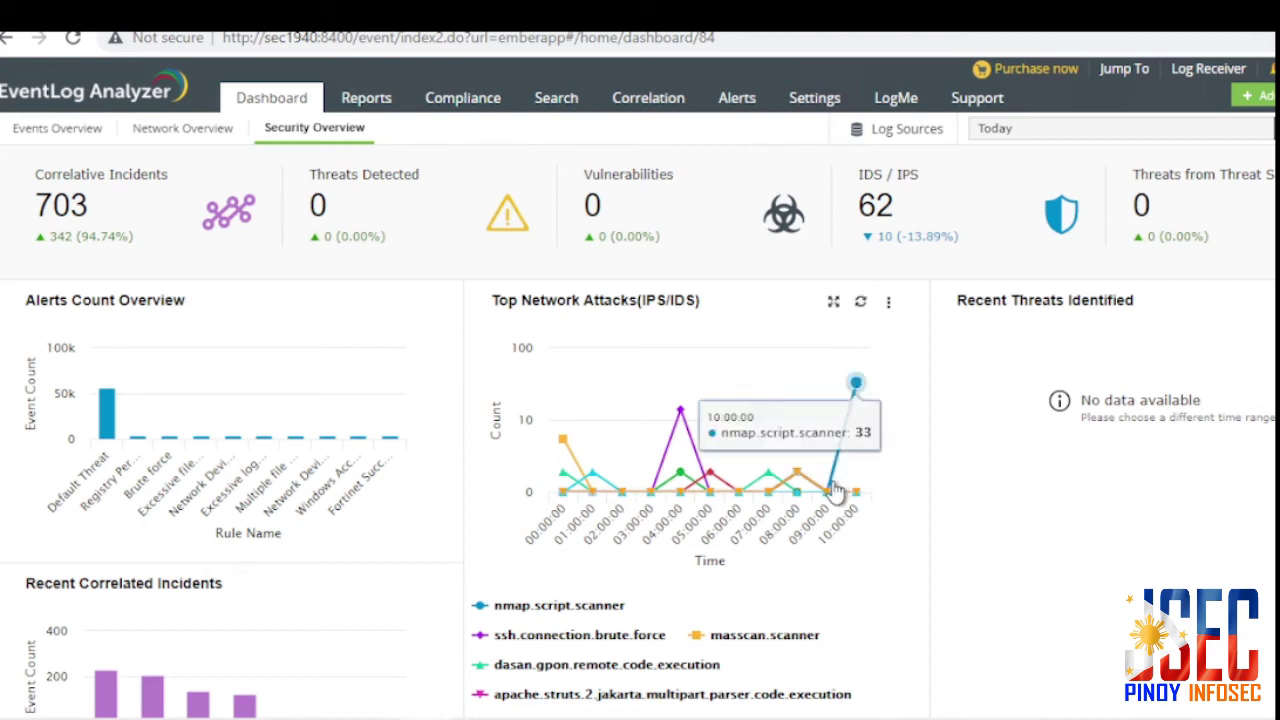
{"action": "mouse_move", "coordinate": [855, 450]}
{"action": "mouse_move", "coordinate": [858, 396]}
{"action": "scroll", "coordinate": [858, 400], "scroll_direction": "down", "scroll_amount": 1}
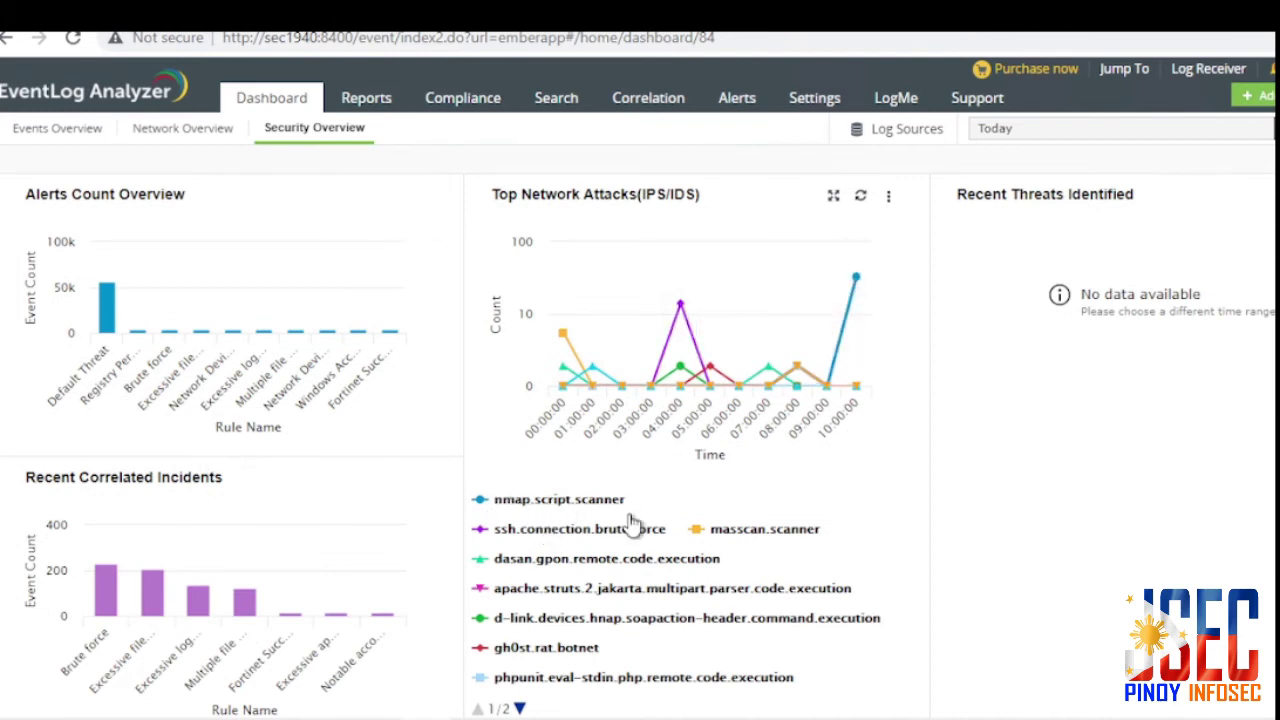
{"action": "scroll", "coordinate": [655, 520], "scroll_direction": "down", "scroll_amount": 2}
{"action": "scroll", "coordinate": [658, 523], "scroll_direction": "up", "scroll_amount": 3}
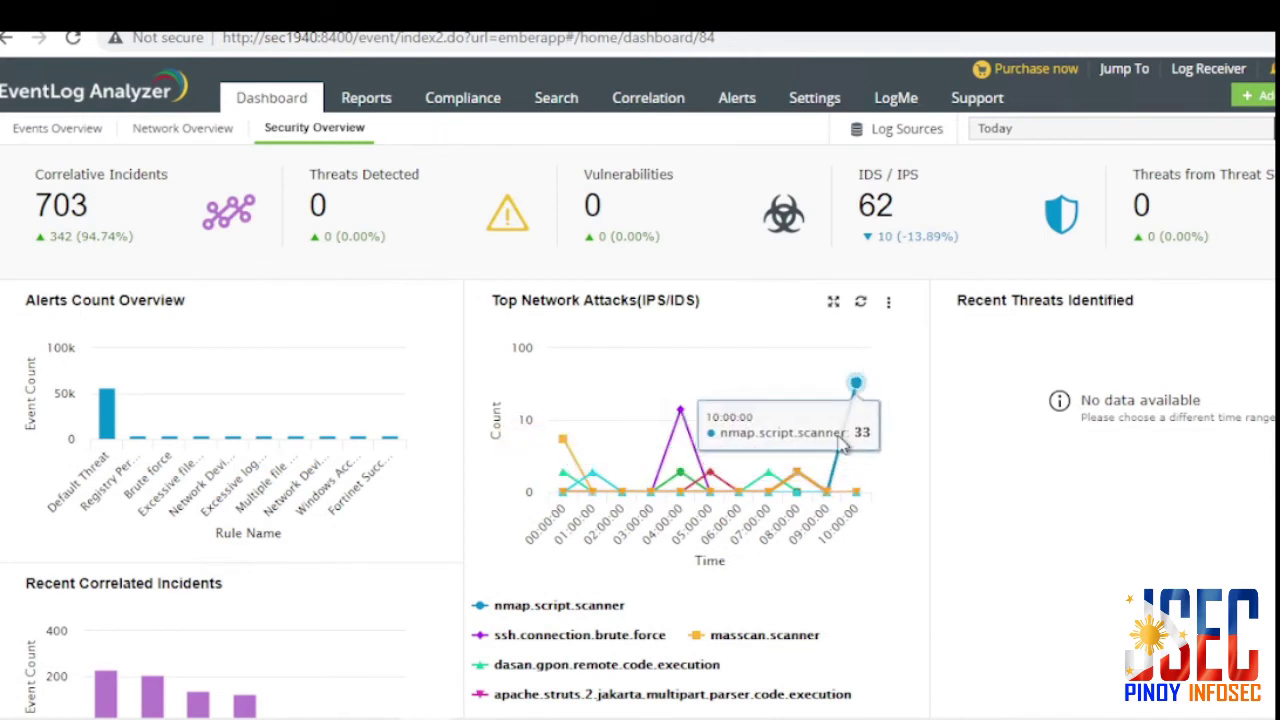
- Open Reports > Fortinet > Firewall IDS/IPS > Critical Attacks and scroll to its 74-alert table
{"action": "left_click", "coordinate": [377, 100]}
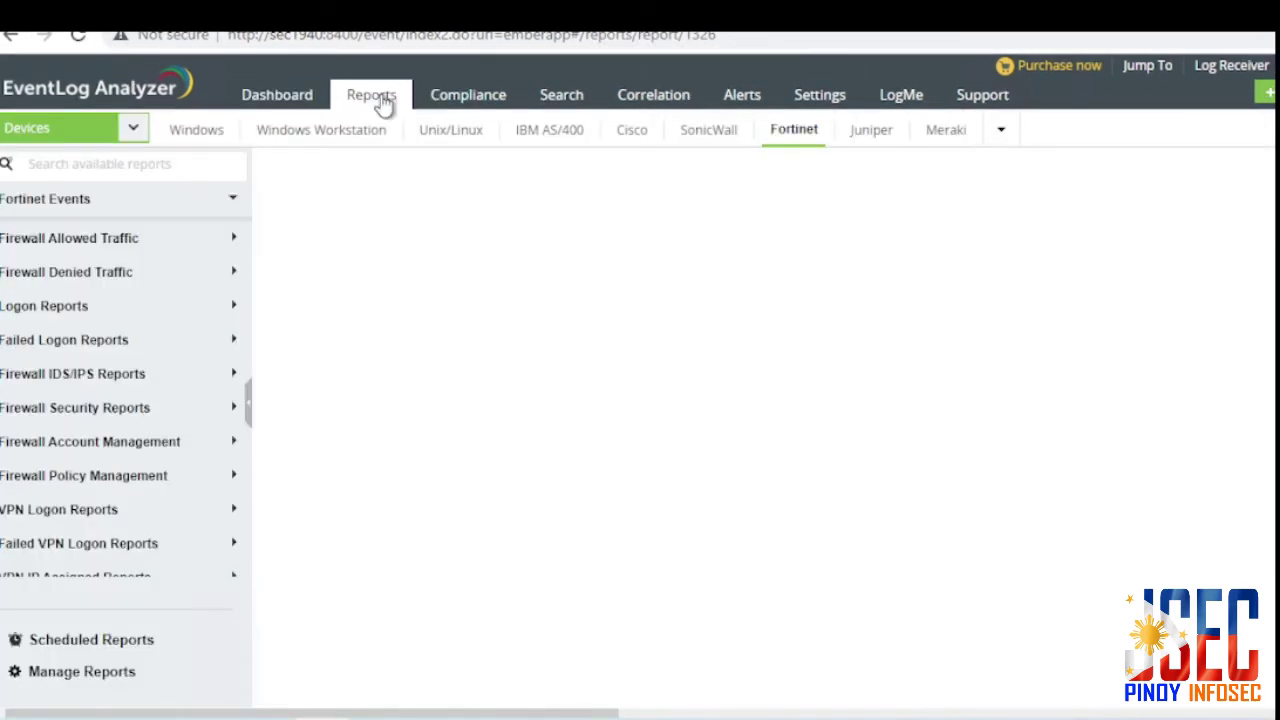
{"action": "left_click", "coordinate": [798, 135]}
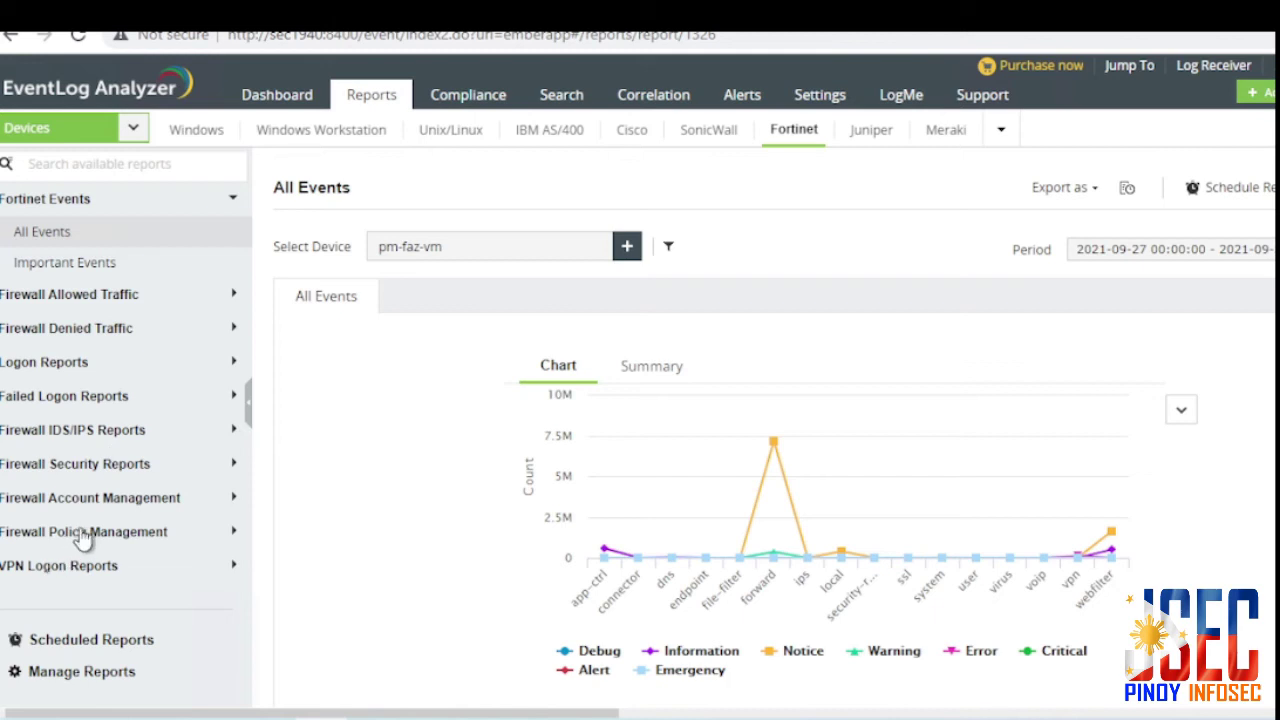
{"action": "scroll", "coordinate": [107, 450], "scroll_direction": "down", "scroll_amount": 3}
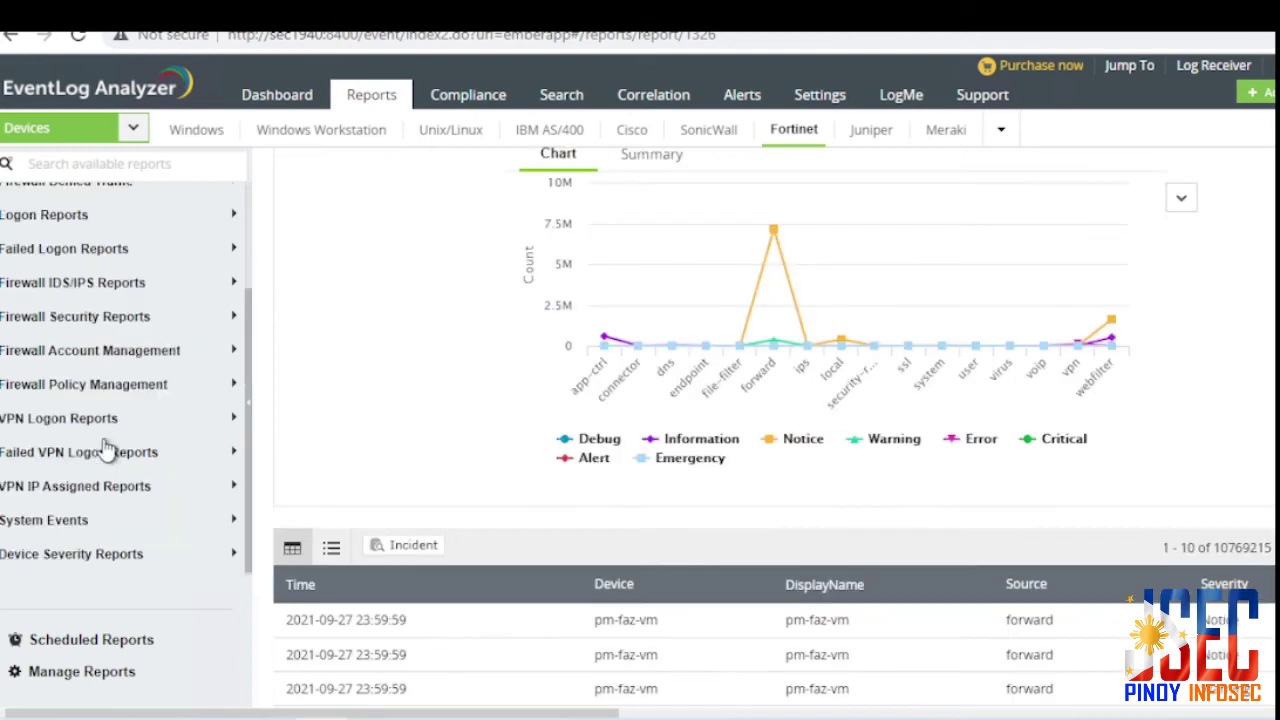
{"action": "left_click", "coordinate": [112, 284]}
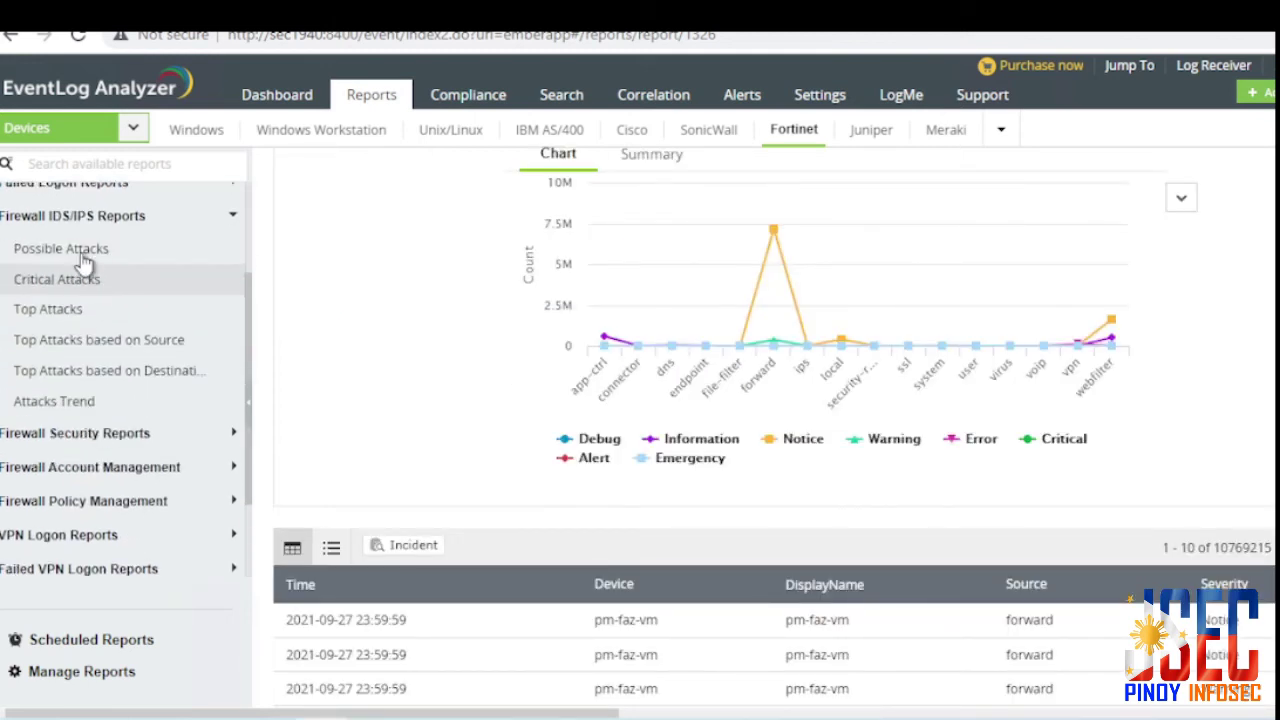
{"action": "left_click", "coordinate": [86, 285]}
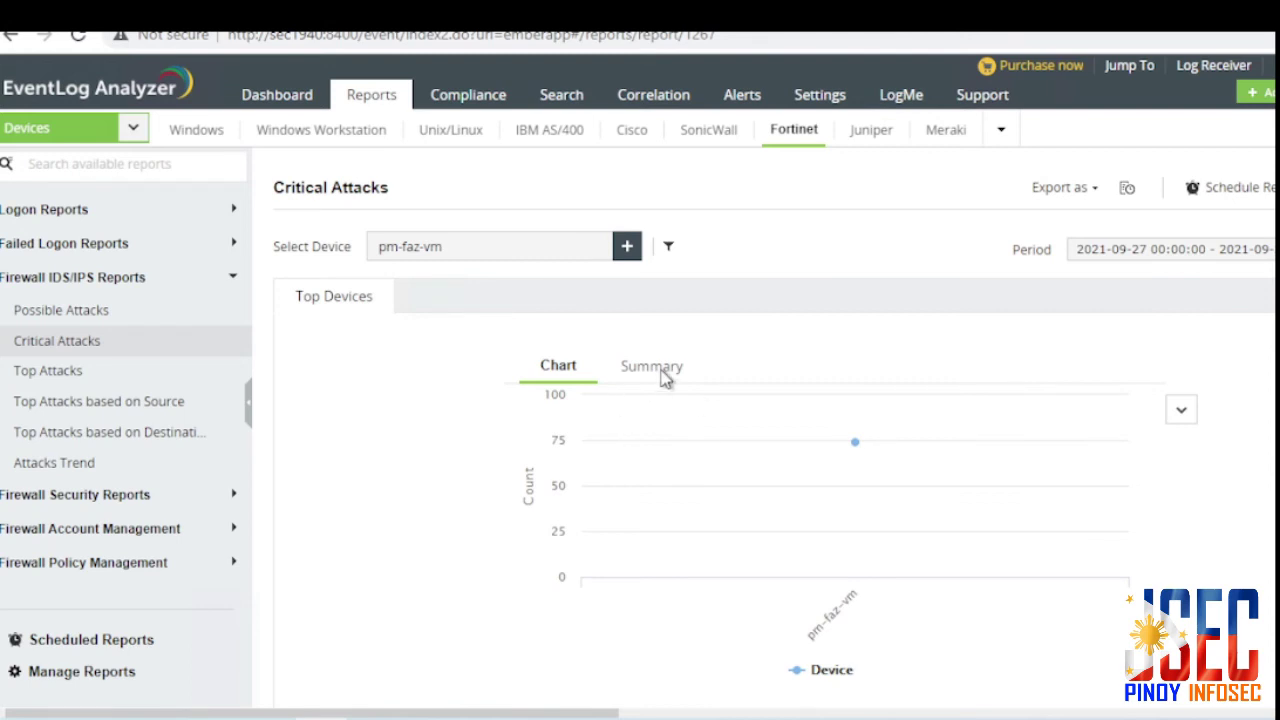
{"action": "scroll", "coordinate": [665, 375], "scroll_direction": "down", "scroll_amount": 2}
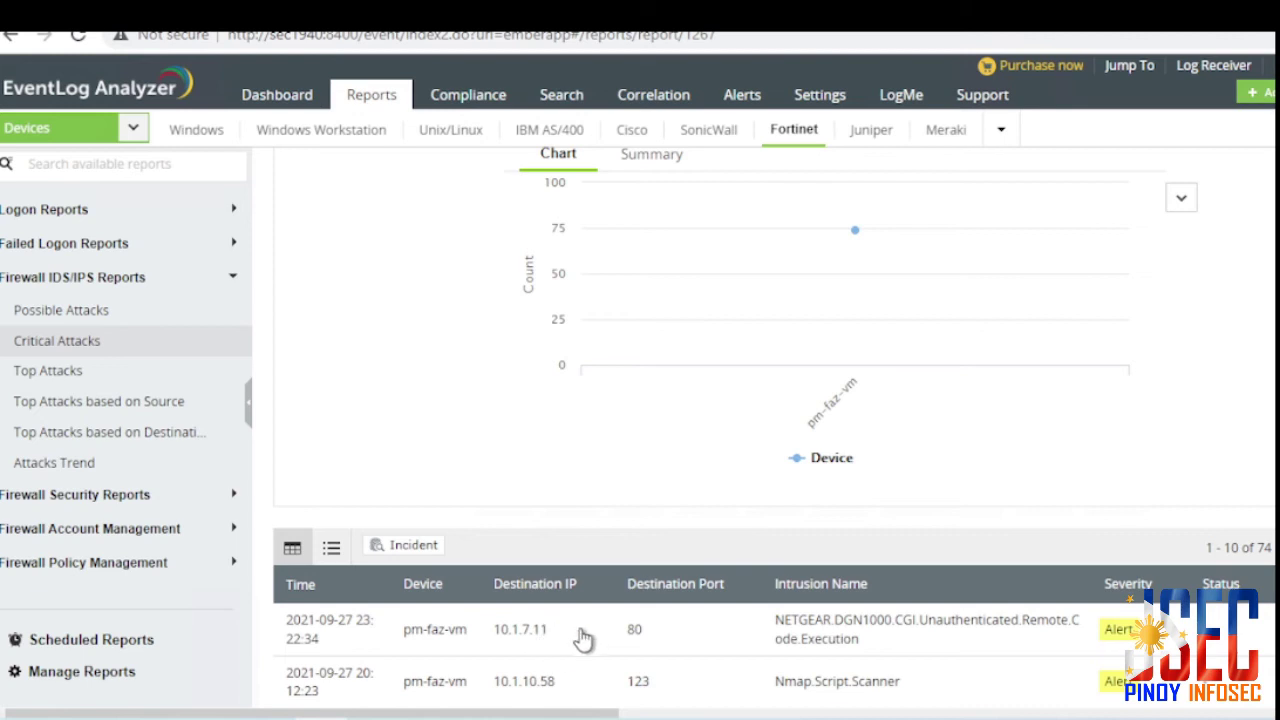
{"action": "scroll", "coordinate": [640, 640], "scroll_direction": "down", "scroll_amount": 2}
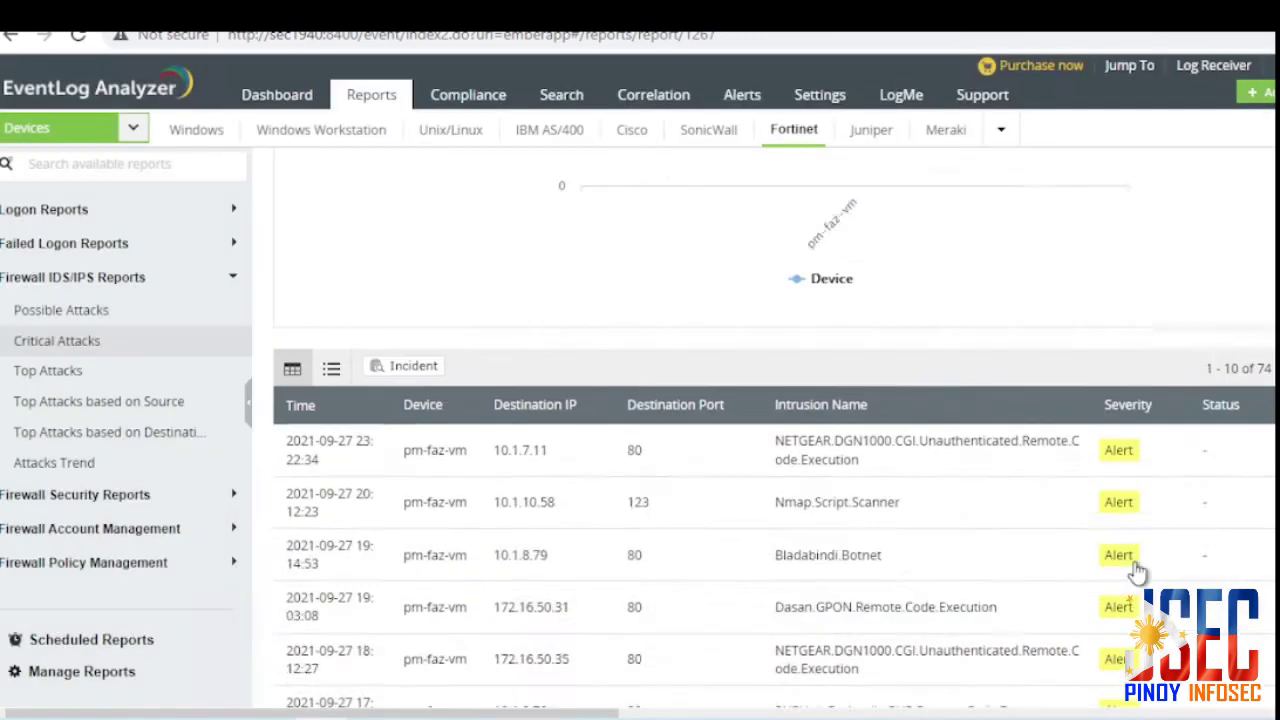
- Export the Critical Attacks report as CSV and download the newest entry from export history
{"action": "scroll", "coordinate": [1138, 570], "scroll_direction": "up", "scroll_amount": 4}
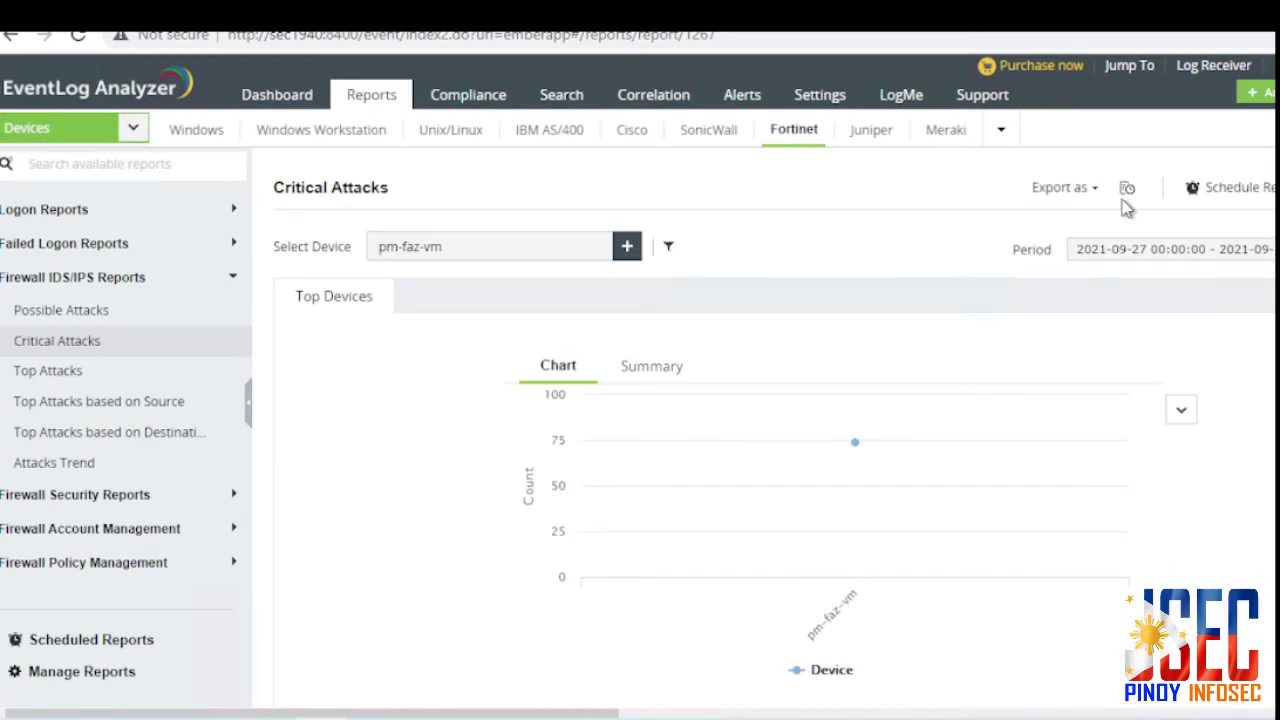
{"action": "left_click", "coordinate": [1068, 188]}
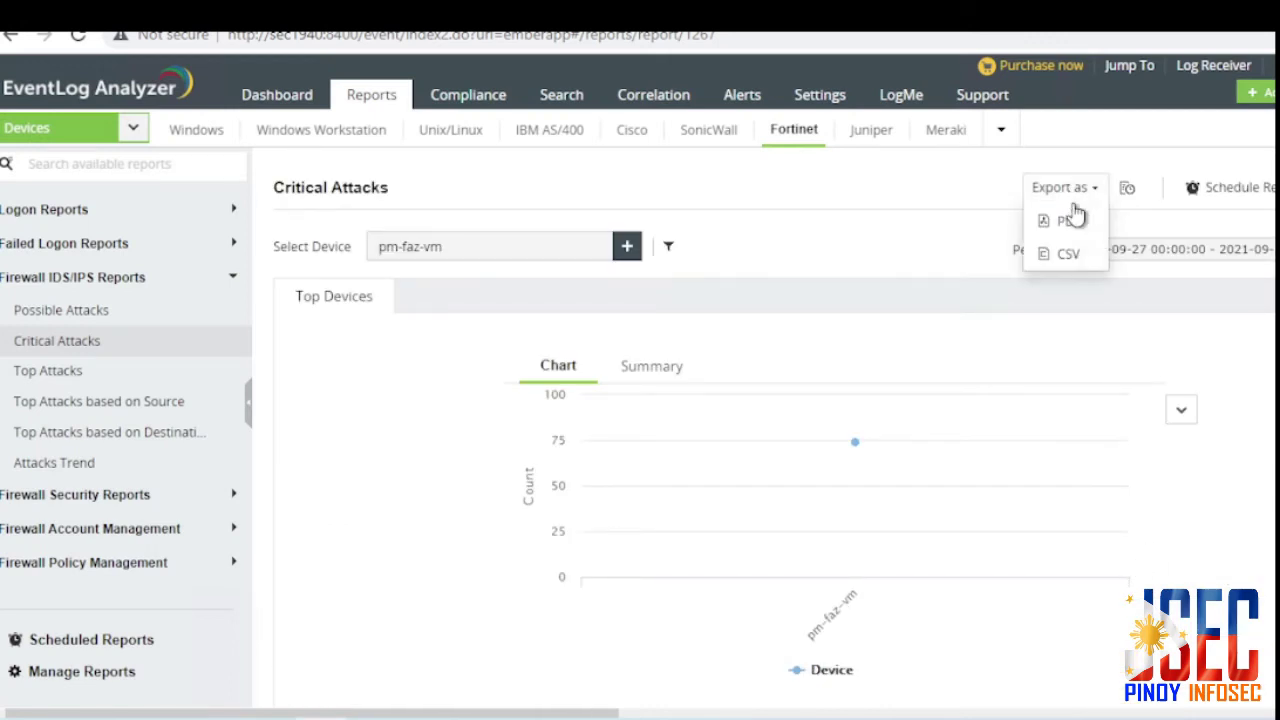
{"action": "left_click", "coordinate": [1072, 254]}
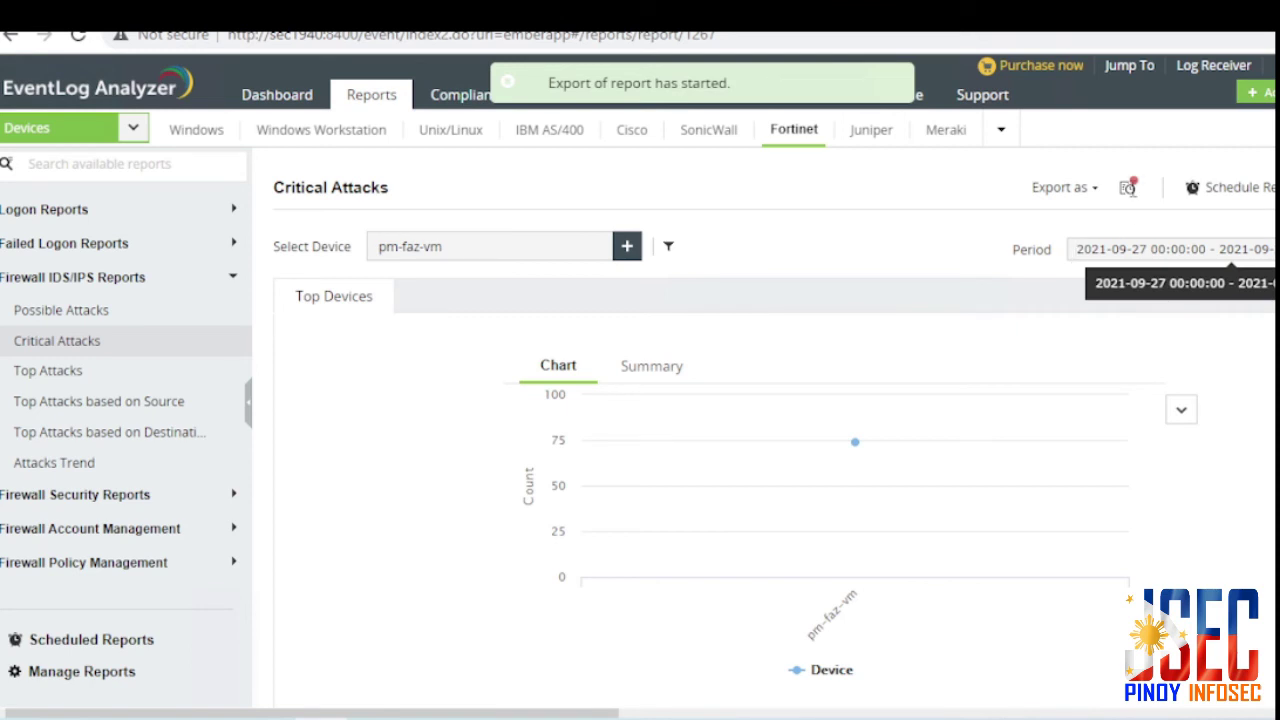
{"action": "left_click", "coordinate": [1128, 190]}
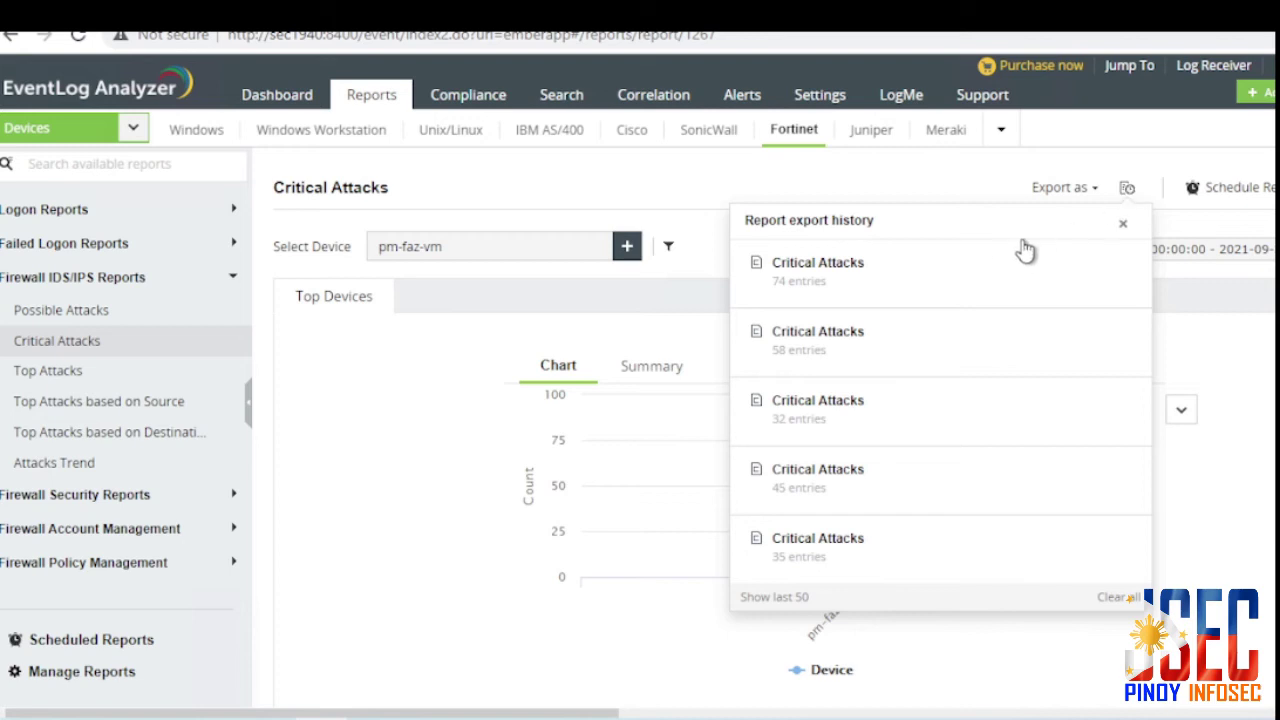
{"action": "mouse_move", "coordinate": [997, 257]}
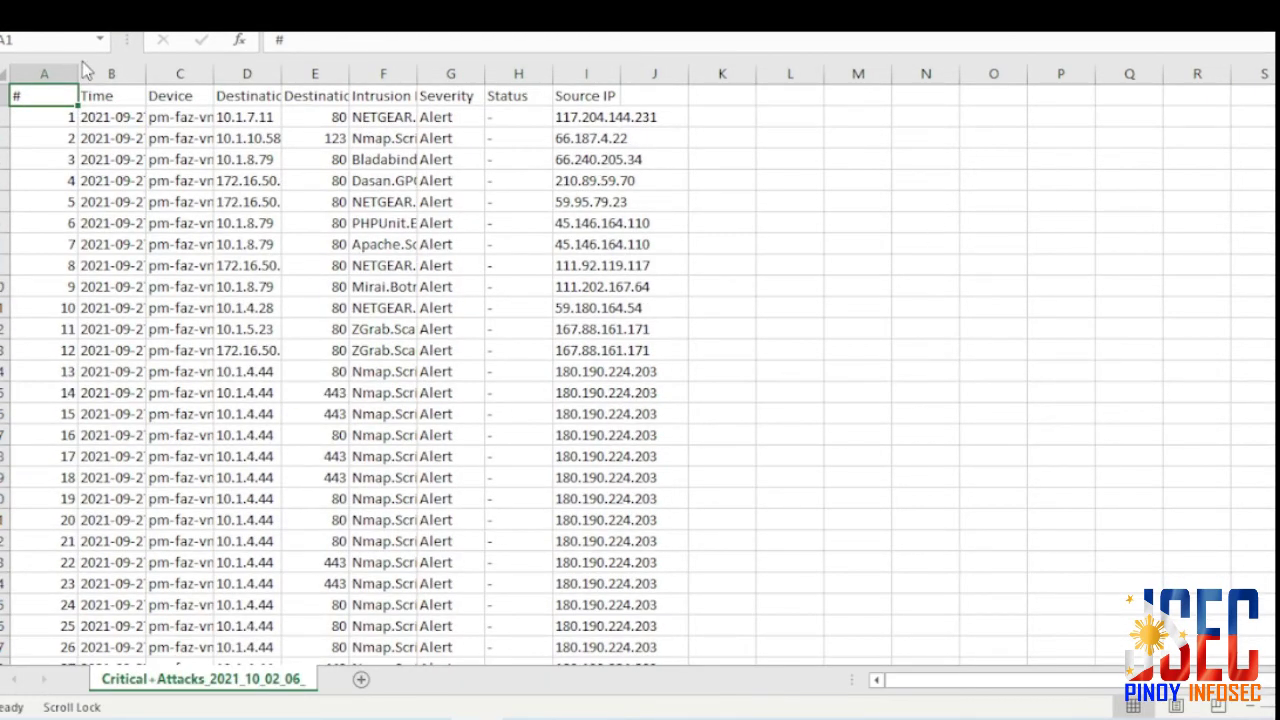
- AutoFit every column of the Critical Attacks sheet to its contents
{"action": "left_click", "coordinate": [5, 76]}
{"action": "double_click", "coordinate": [79, 76]}
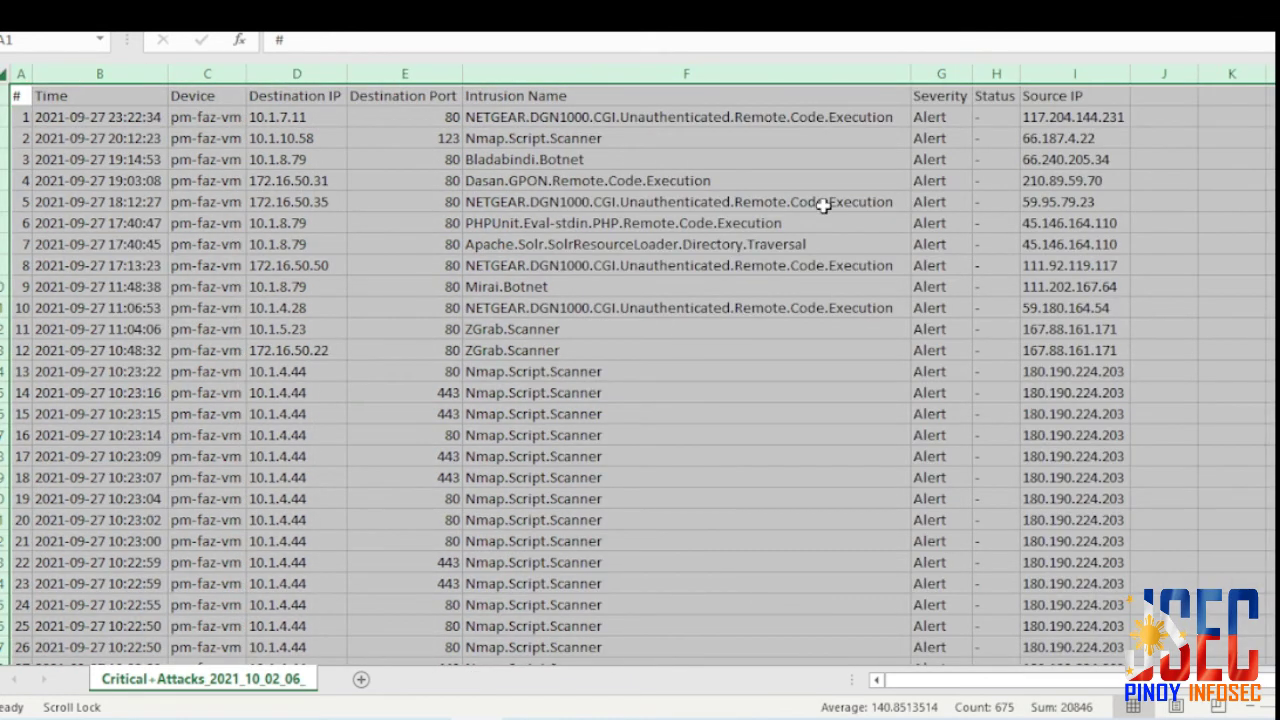
{"action": "left_click", "coordinate": [690, 303]}
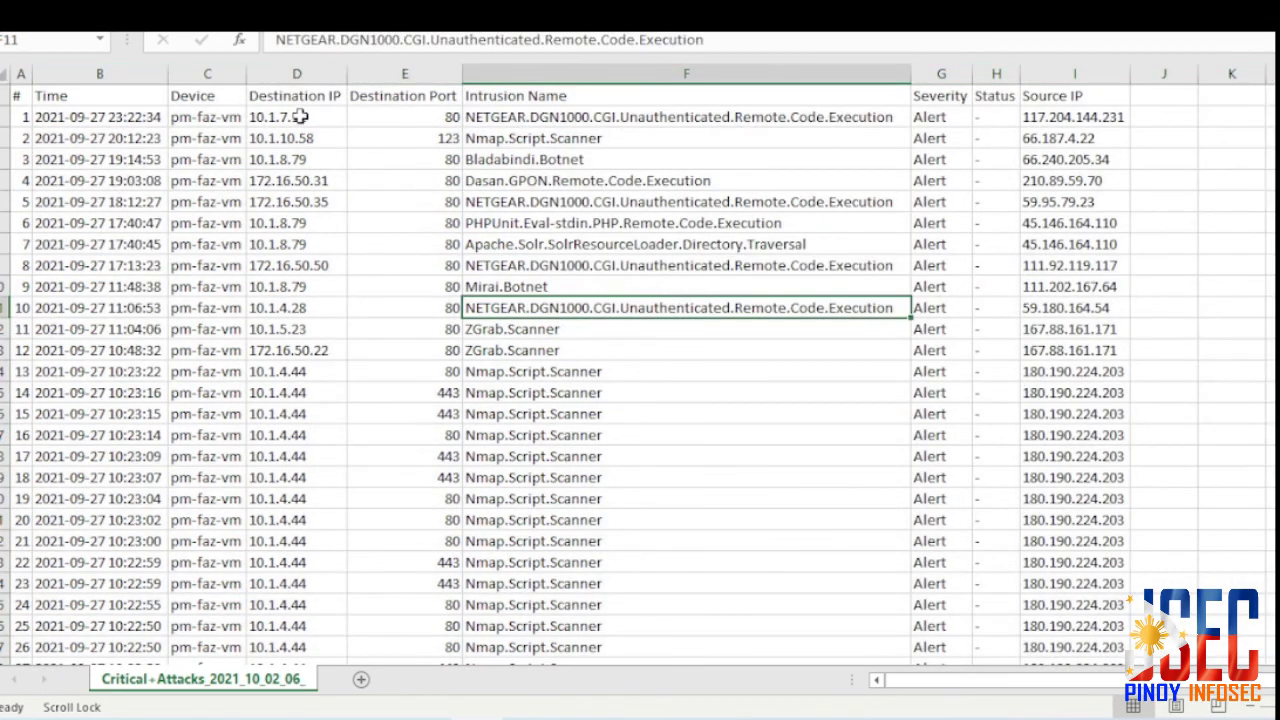
- Review the Device through Source IP columns, then turn on Filter for header row 1
{"action": "left_click", "coordinate": [221, 72]}
{"action": "left_click", "coordinate": [318, 72]}
{"action": "left_click", "coordinate": [320, 98]}
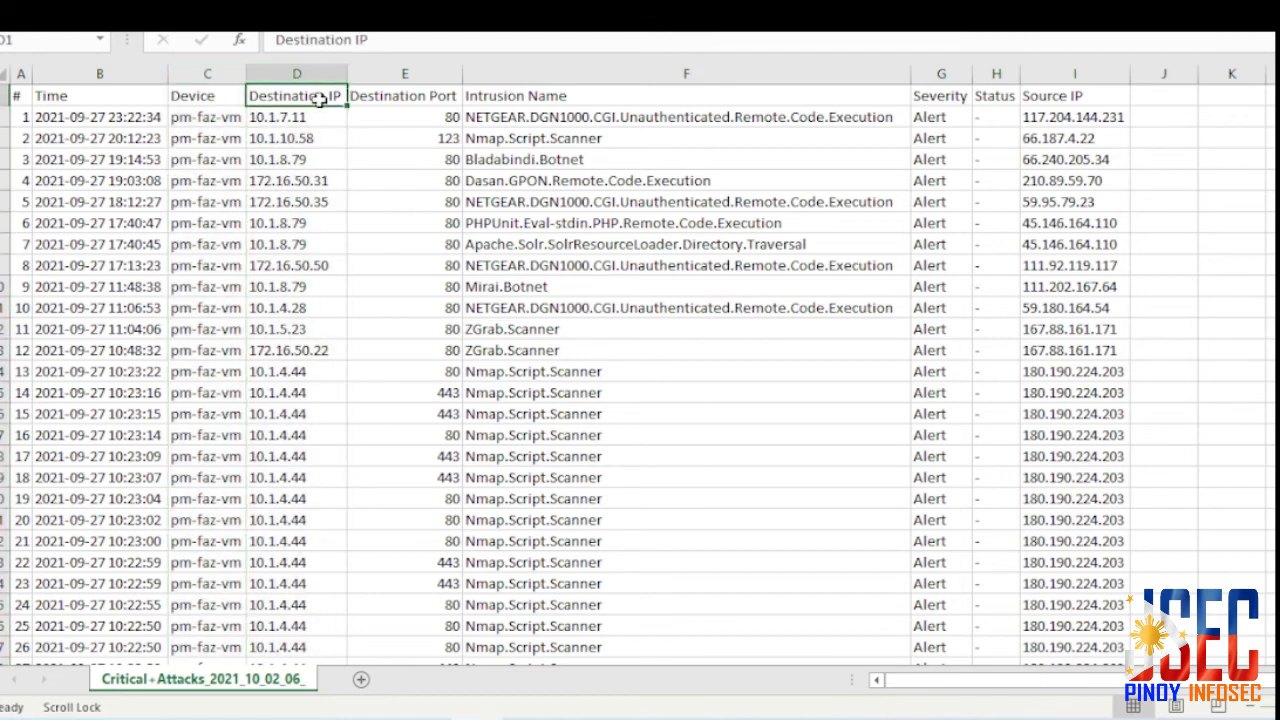
{"action": "left_click", "coordinate": [392, 97]}
{"action": "left_click", "coordinate": [395, 74]}
{"action": "left_click", "coordinate": [418, 74]}
{"action": "left_click", "coordinate": [572, 73]}
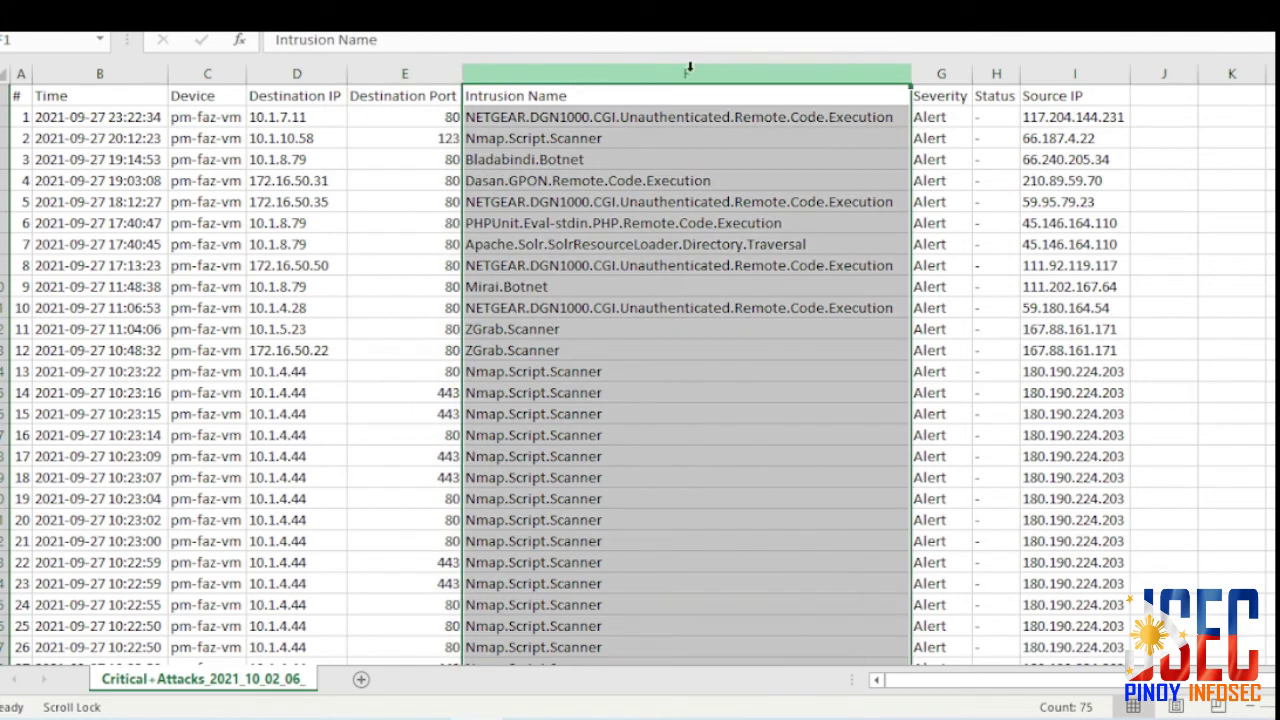
{"action": "left_click", "coordinate": [940, 70]}
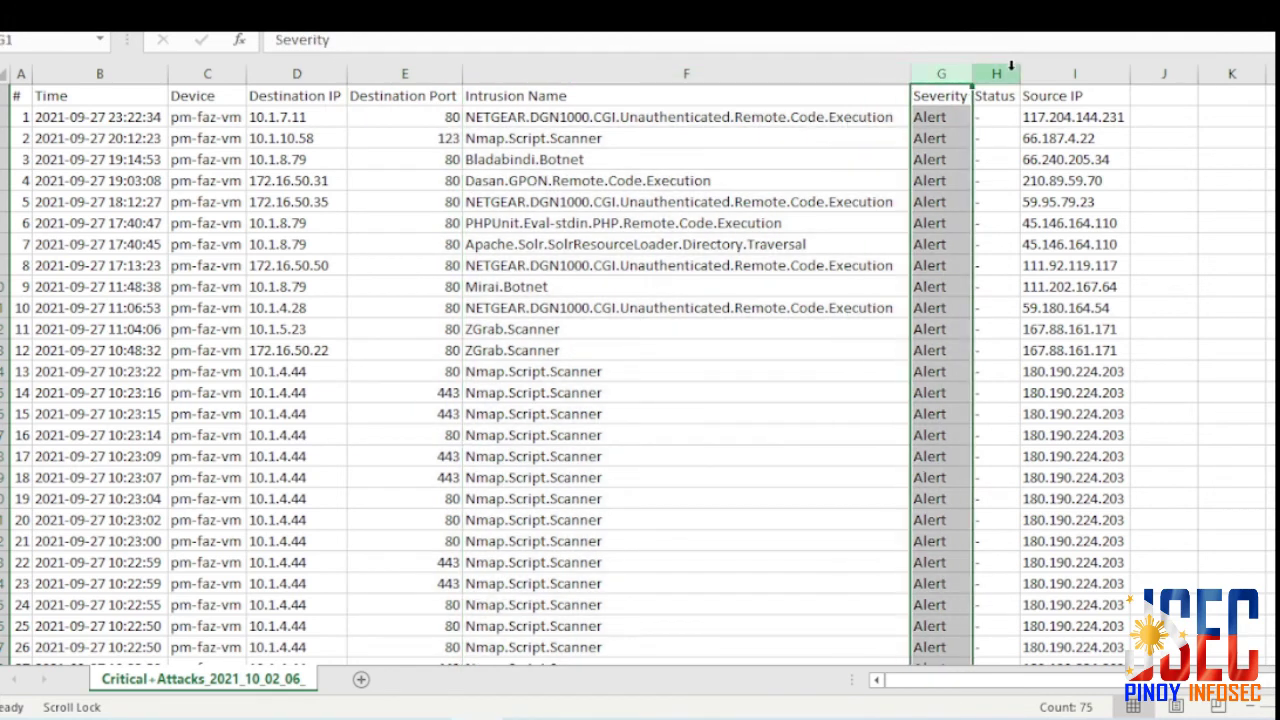
{"action": "left_click", "coordinate": [1000, 72]}
{"action": "left_click", "coordinate": [1075, 72]}
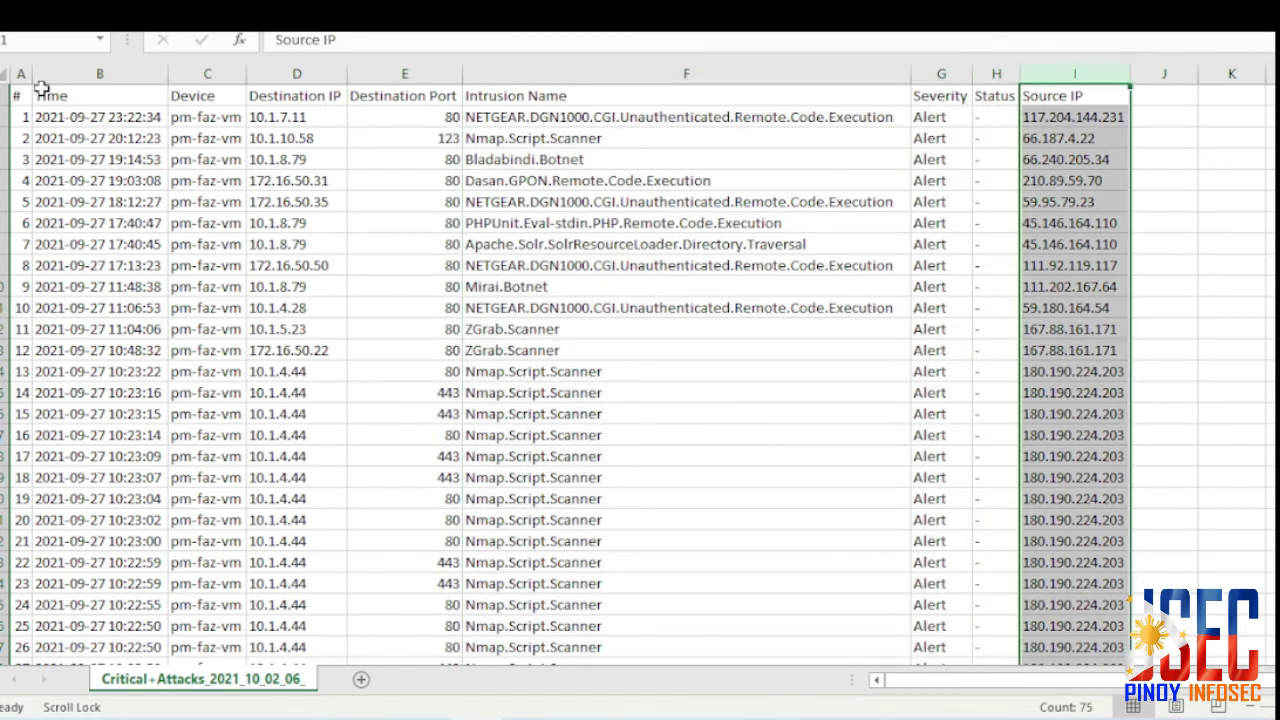
{"action": "left_click", "coordinate": [5, 96]}
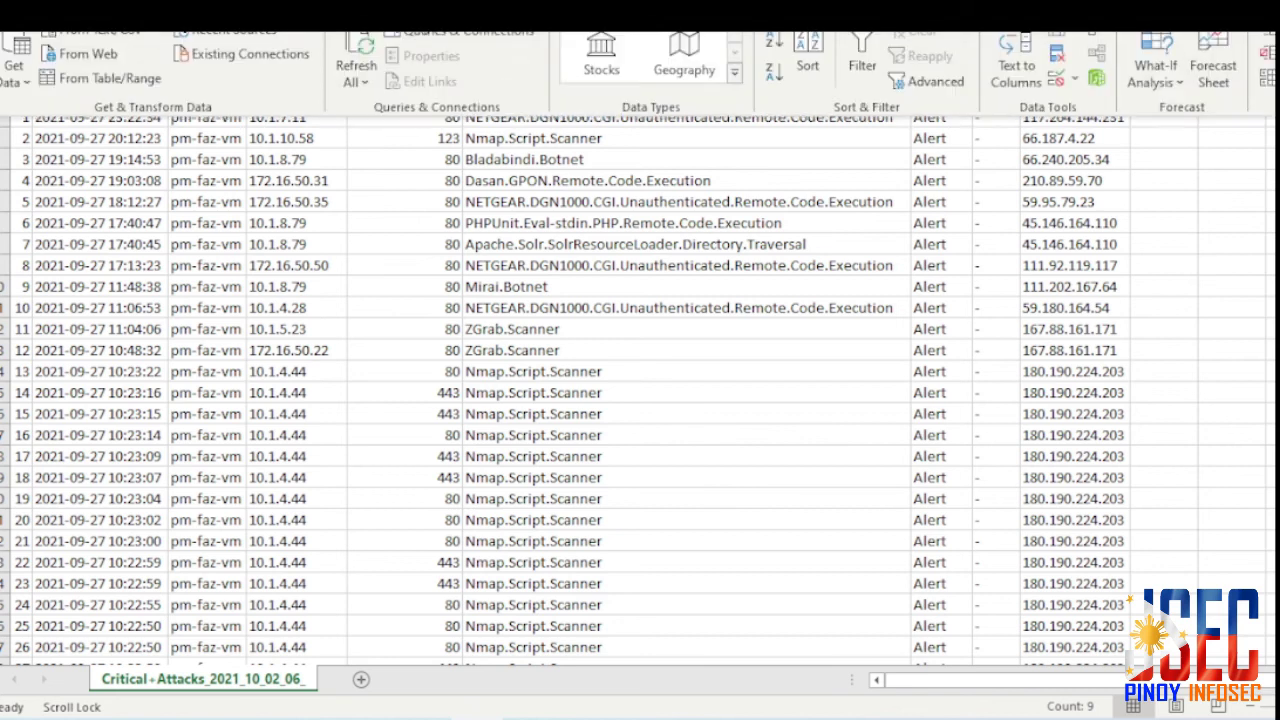
{"action": "left_click", "coordinate": [862, 50]}
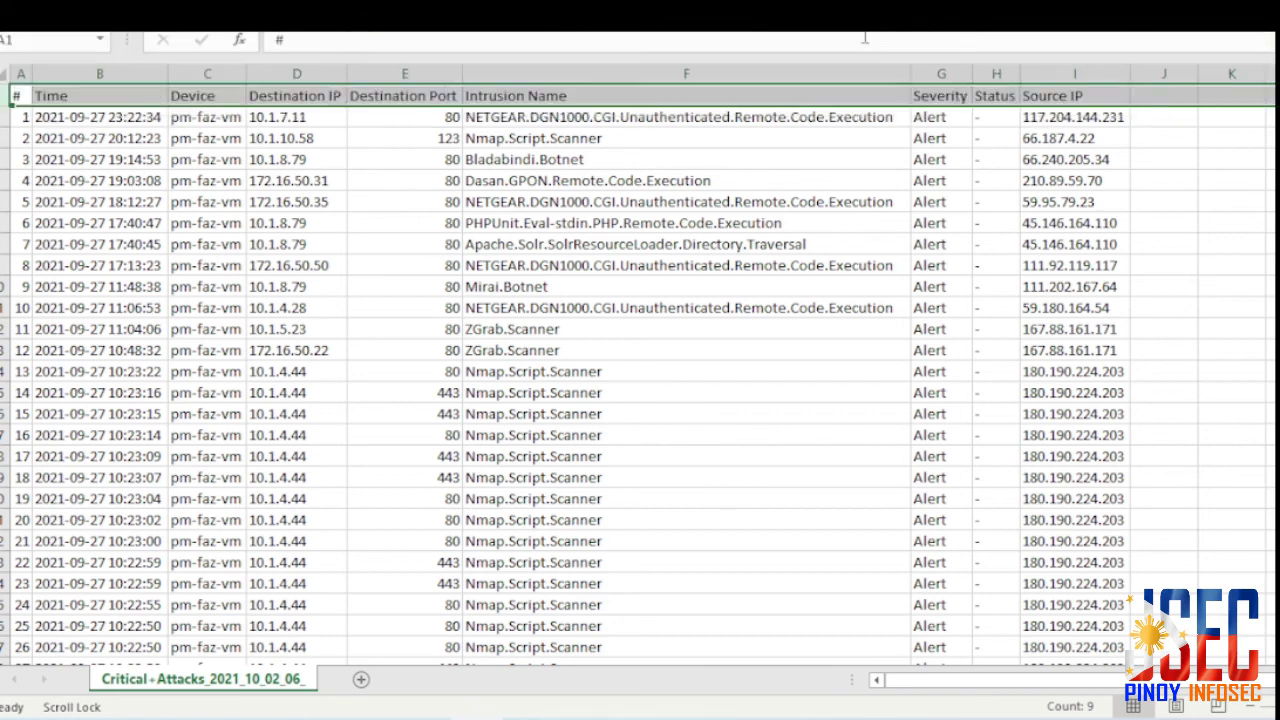
- Close the Destination Port filter unchanged and select an Nmap.Script.Scanner alert in row 18
{"action": "left_click", "coordinate": [763, 184]}
{"action": "left_click", "coordinate": [453, 96]}
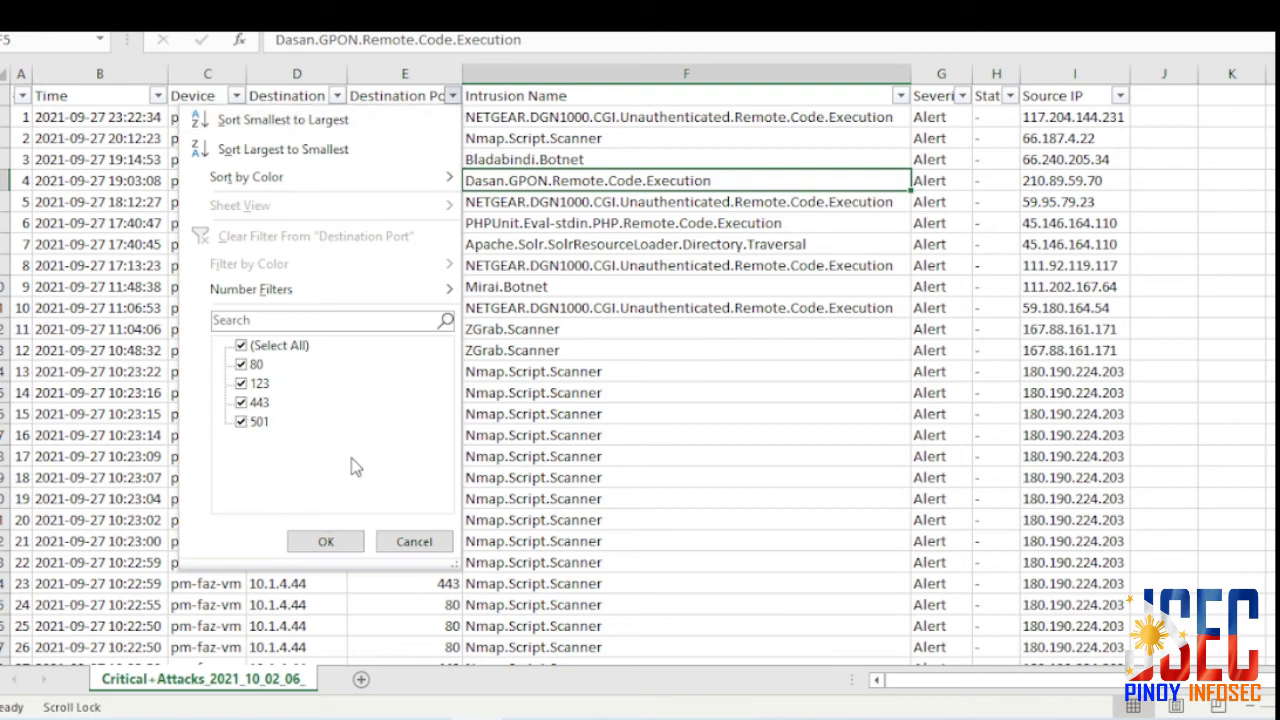
{"action": "left_click", "coordinate": [414, 541]}
{"action": "left_click", "coordinate": [817, 477]}
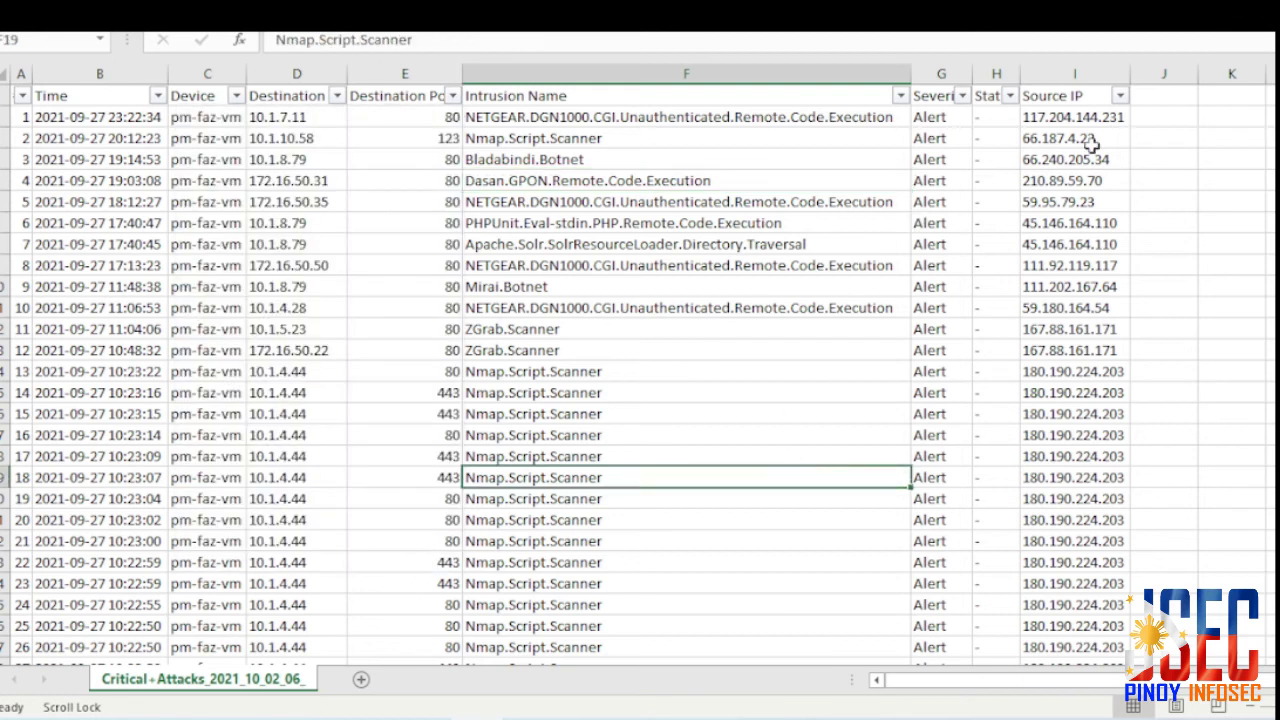
- Filter the Source IP column to only 180.190.224.203, leaving 33 of 74 alerts
{"action": "left_click", "coordinate": [1120, 95]}
{"action": "scroll", "coordinate": [1042, 378], "scroll_direction": "down", "scroll_amount": 2}
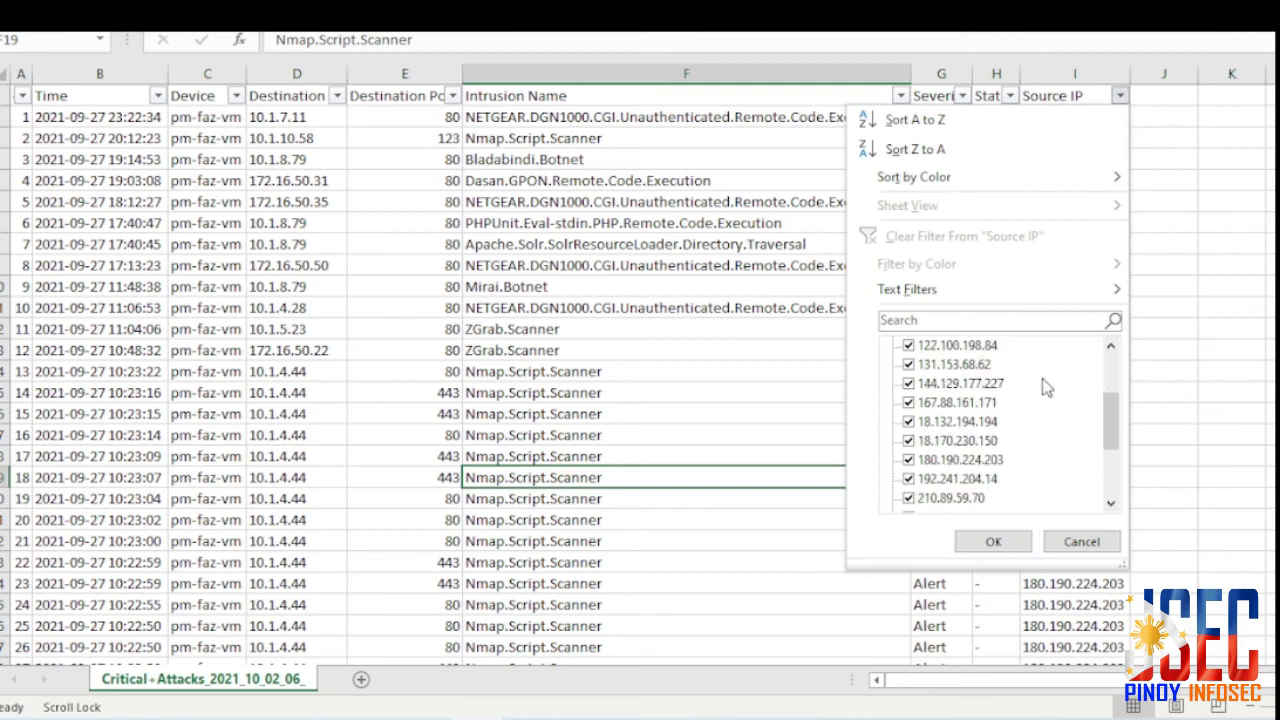
{"action": "scroll", "coordinate": [1042, 378], "scroll_direction": "down", "scroll_amount": 3}
{"action": "scroll", "coordinate": [1042, 378], "scroll_direction": "up", "scroll_amount": 2}
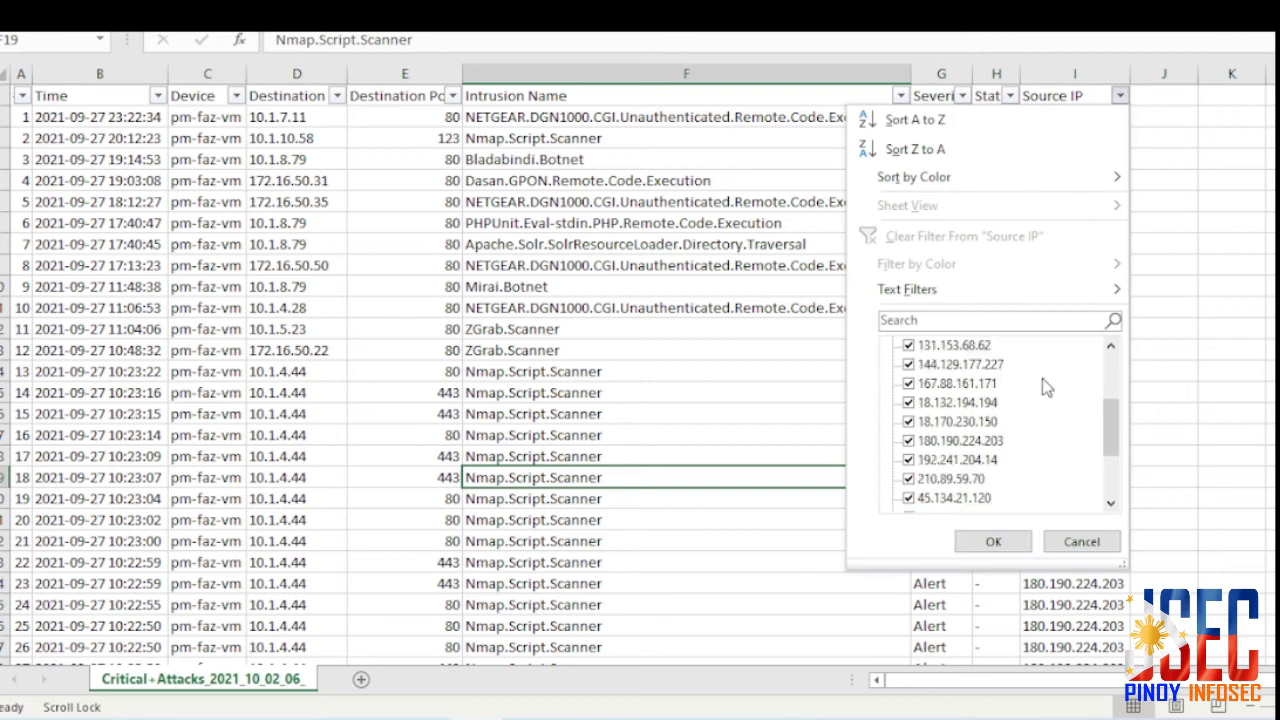
{"action": "left_click", "coordinate": [908, 345]}
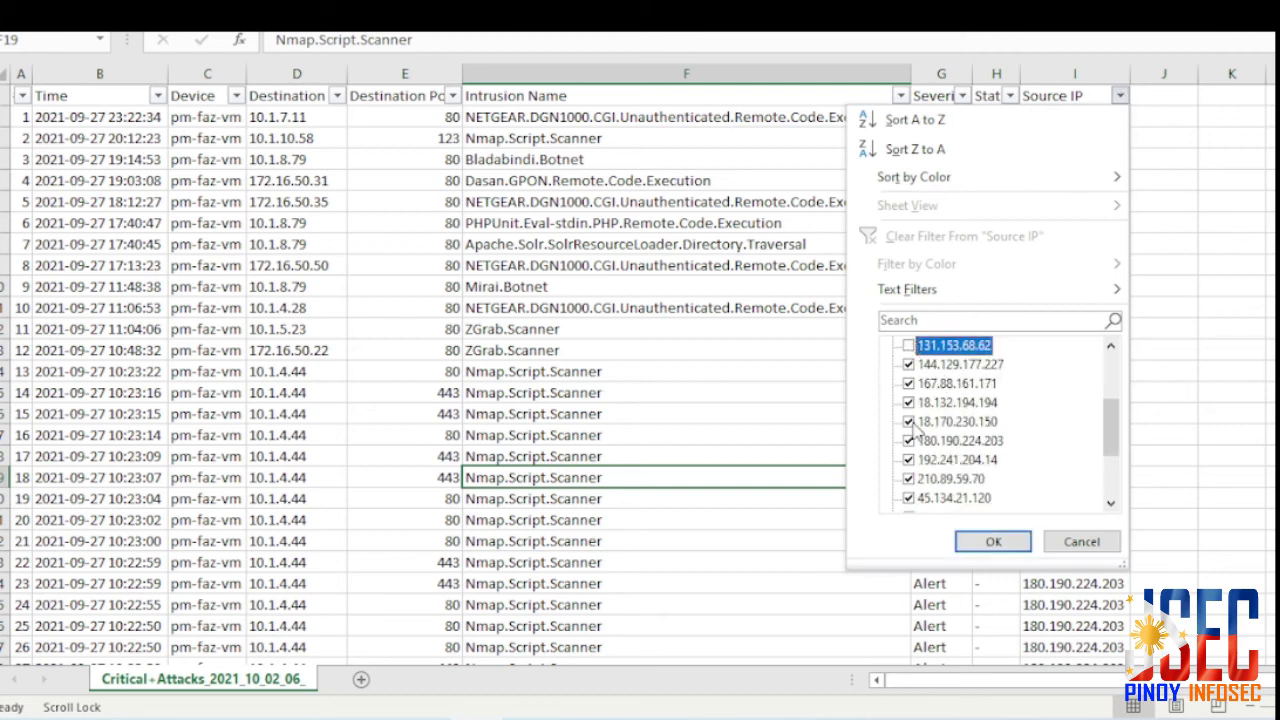
{"action": "scroll", "coordinate": [912, 355], "scroll_direction": "up", "scroll_amount": 2}
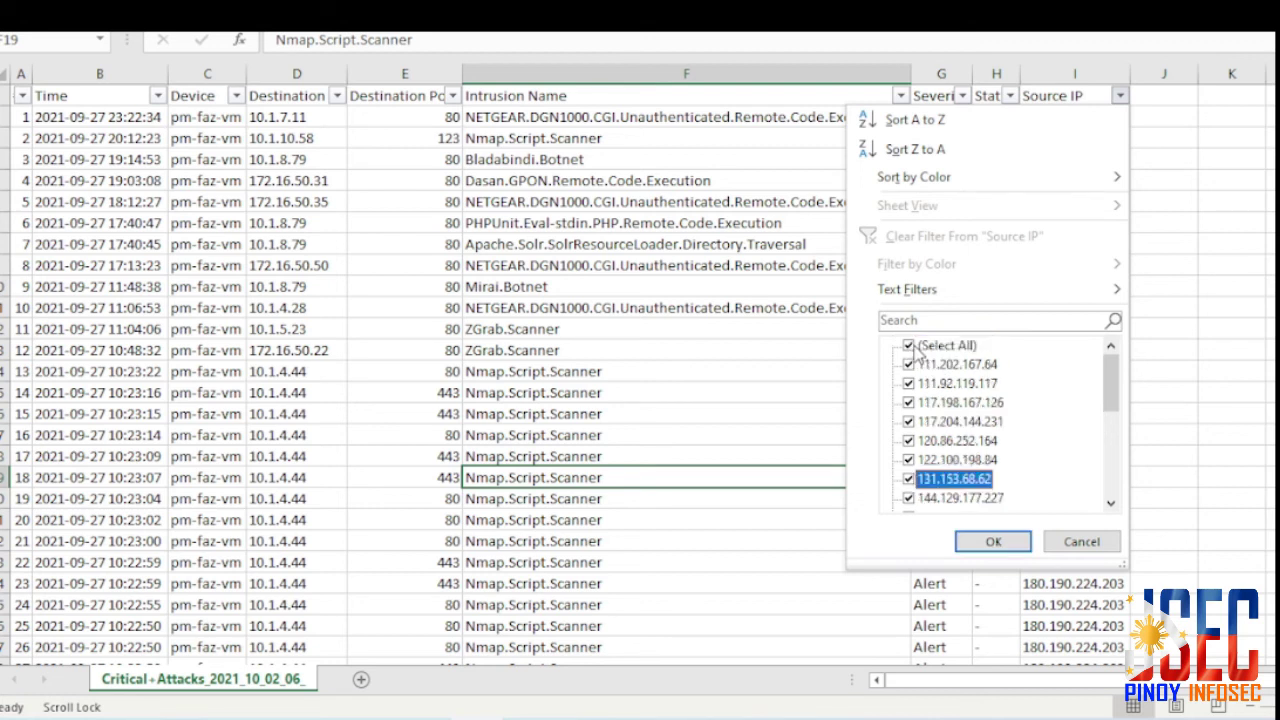
{"action": "left_click", "coordinate": [908, 345]}
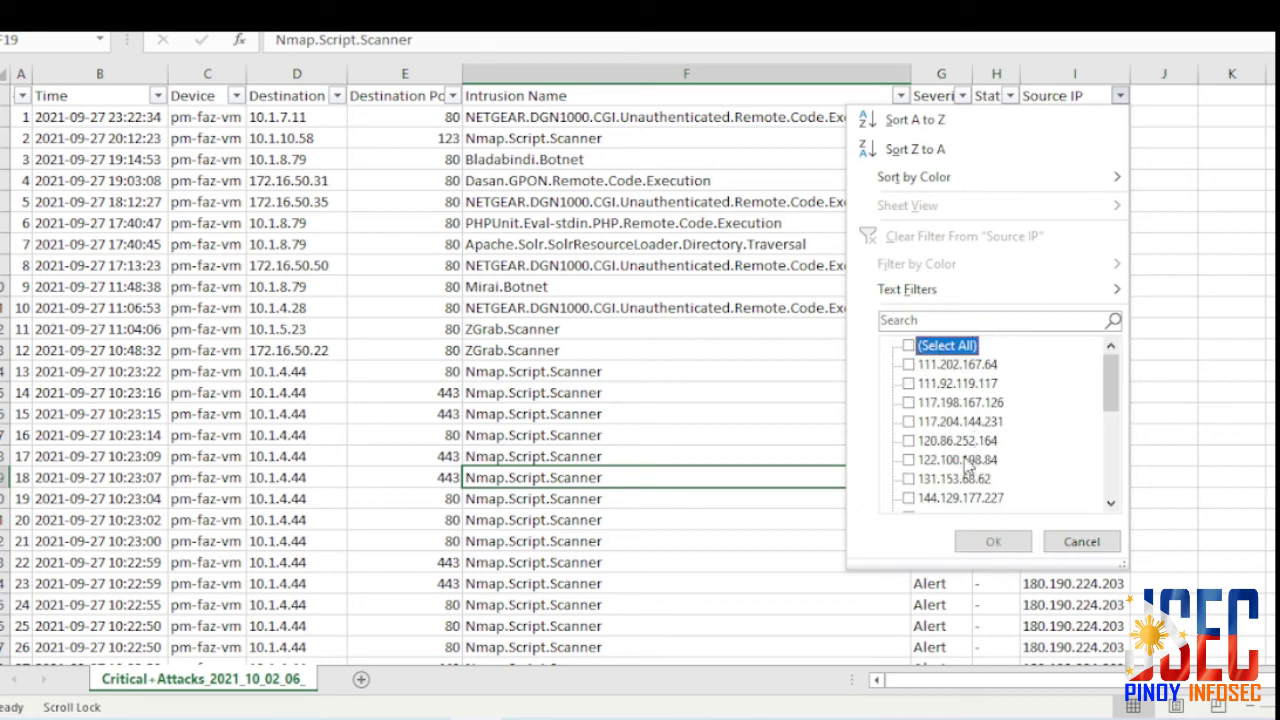
{"action": "scroll", "coordinate": [966, 468], "scroll_direction": "down", "scroll_amount": 2}
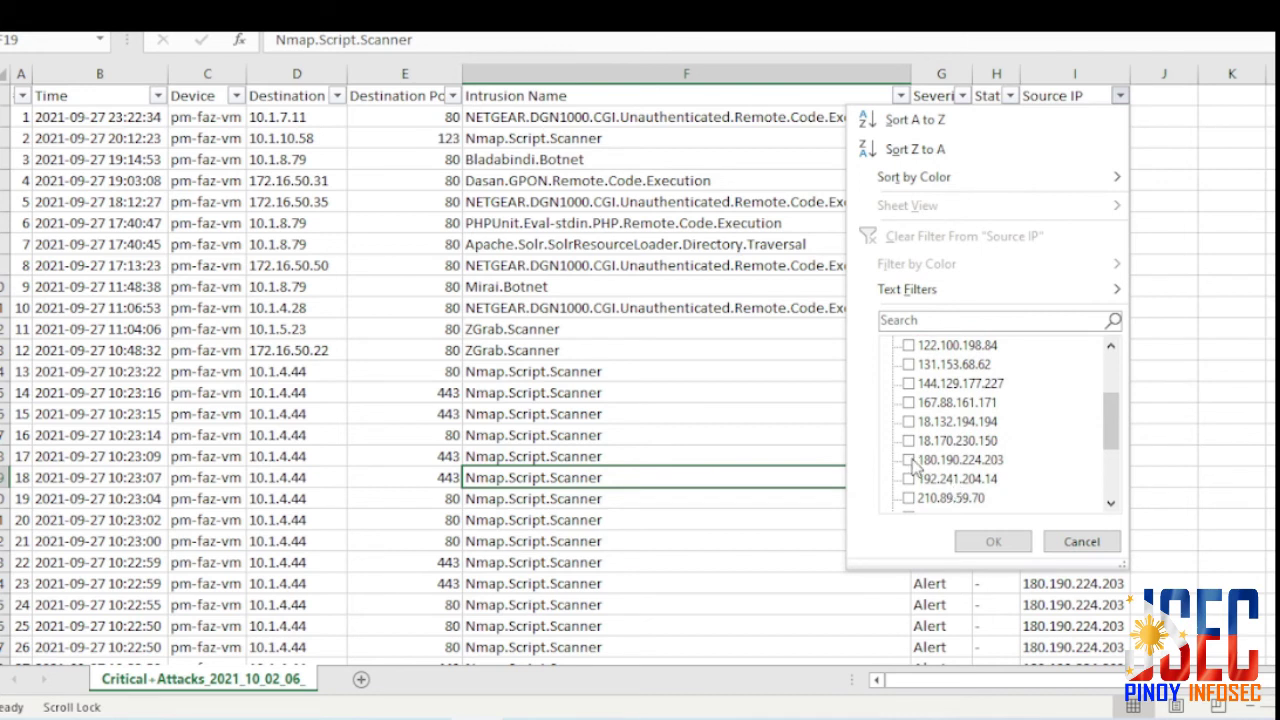
{"action": "left_click", "coordinate": [909, 460]}
{"action": "left_click", "coordinate": [993, 541]}
- Check the filtered rows' destination ports and the destination address 10.1.4.44
{"action": "left_click", "coordinate": [1203, 302]}
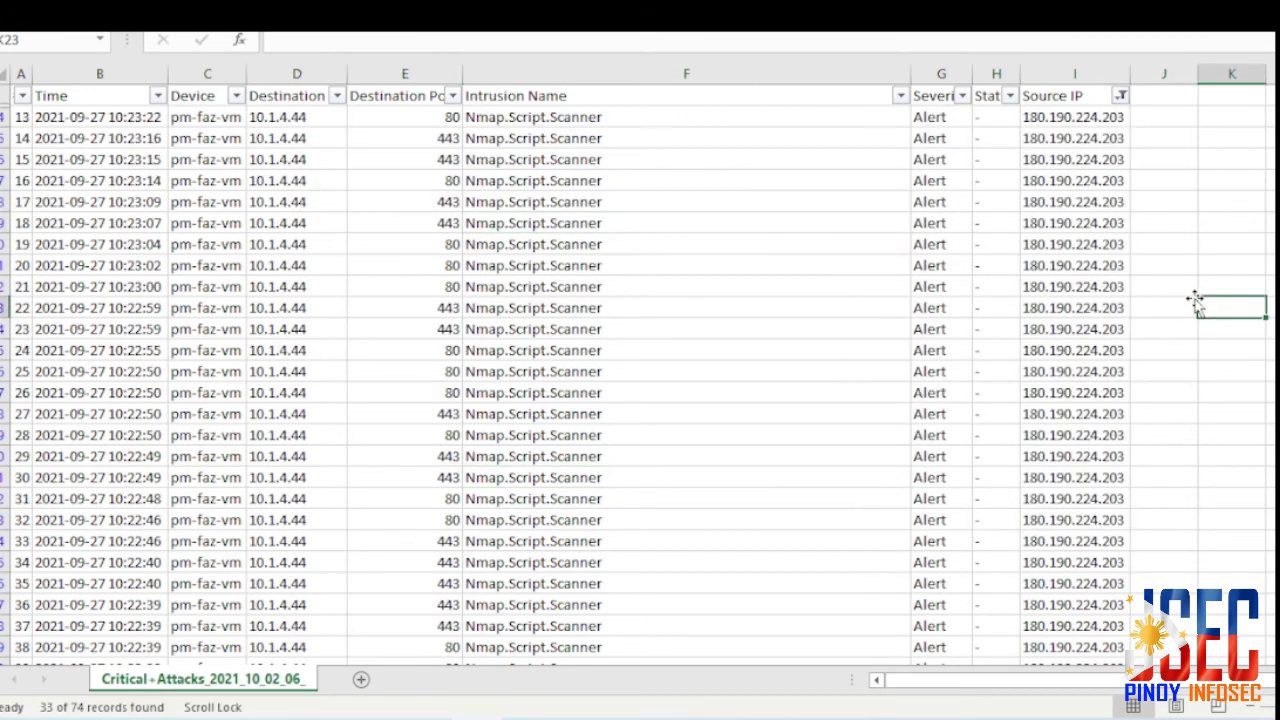
{"action": "scroll", "coordinate": [677, 257], "scroll_direction": "down", "scroll_amount": 4}
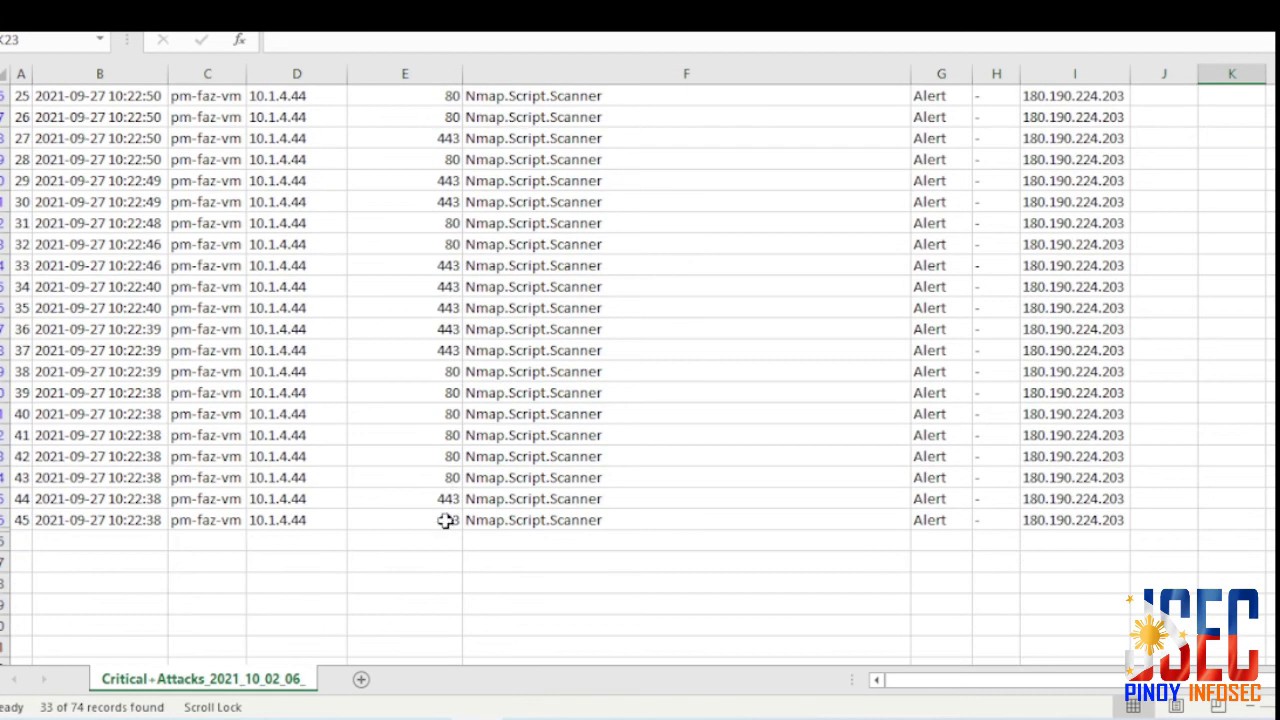
{"action": "left_click", "coordinate": [446, 518]}
{"action": "scroll", "coordinate": [448, 500], "scroll_direction": "up", "scroll_amount": 5}
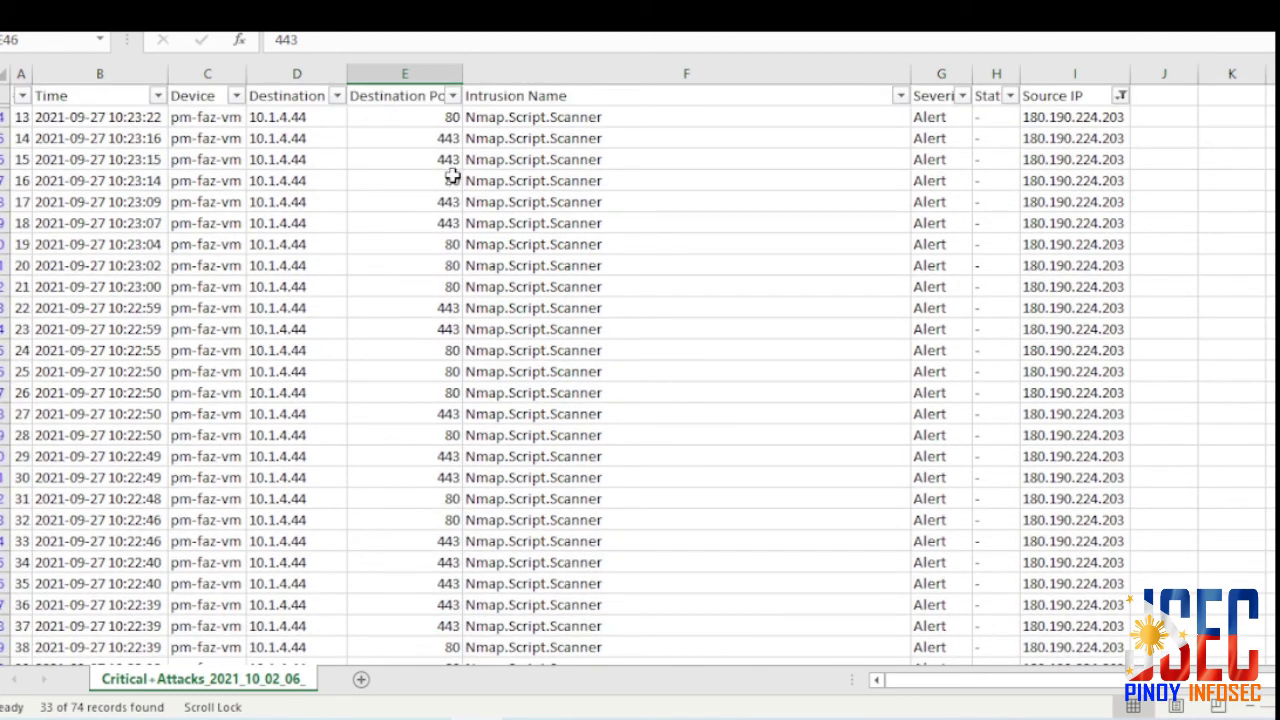
{"action": "left_click", "coordinate": [443, 138]}
{"action": "left_click", "coordinate": [437, 160]}
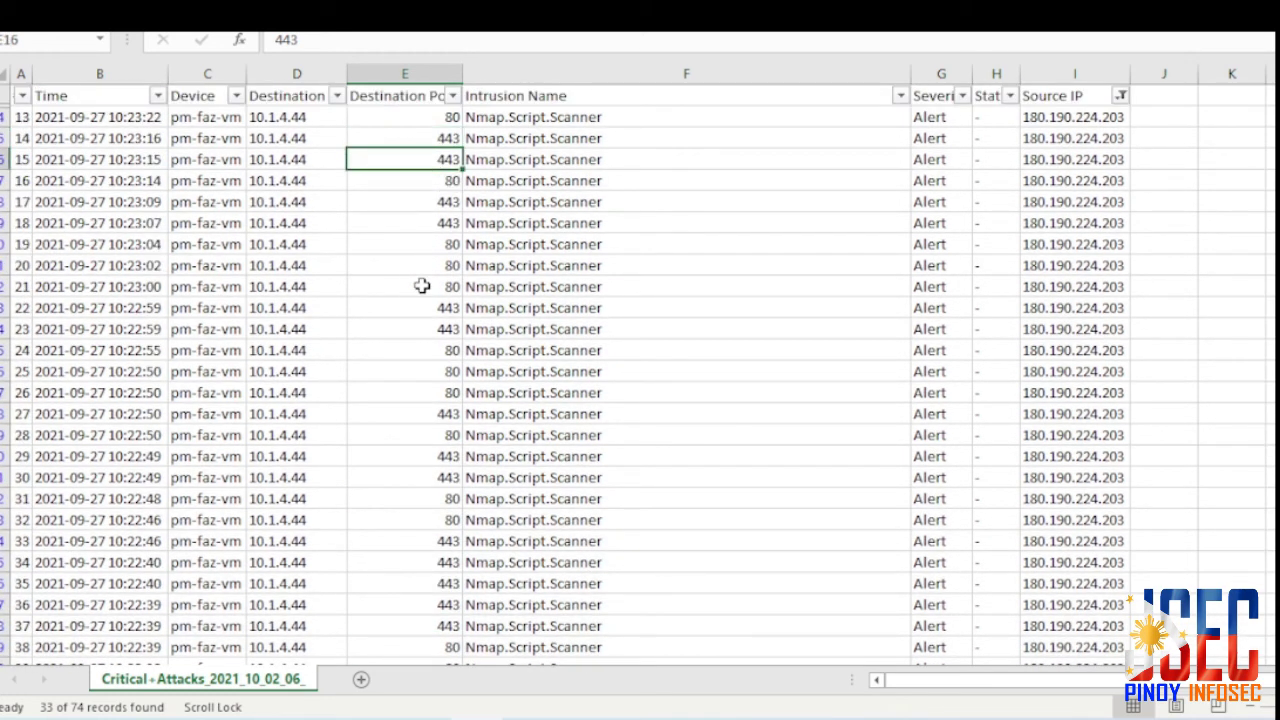
{"action": "left_click", "coordinate": [443, 265]}
{"action": "left_click", "coordinate": [290, 286]}
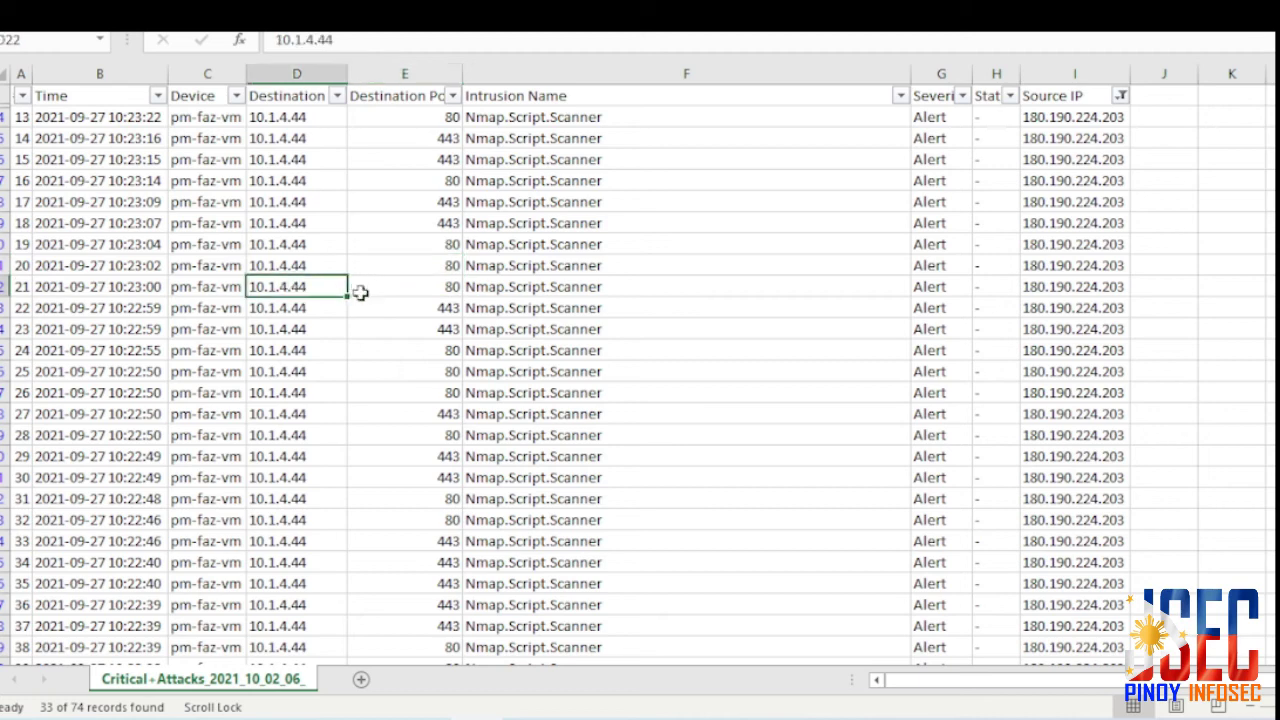
{"action": "scroll", "coordinate": [434, 306], "scroll_direction": "down", "scroll_amount": 4}
{"action": "scroll", "coordinate": [433, 308], "scroll_direction": "up", "scroll_amount": 3}
{"action": "scroll", "coordinate": [433, 308], "scroll_direction": "up", "scroll_amount": 1}
{"action": "scroll", "coordinate": [433, 308], "scroll_direction": "down", "scroll_amount": 2}
{"action": "scroll", "coordinate": [434, 308], "scroll_direction": "up", "scroll_amount": 2}
{"action": "left_click", "coordinate": [1062, 224]}
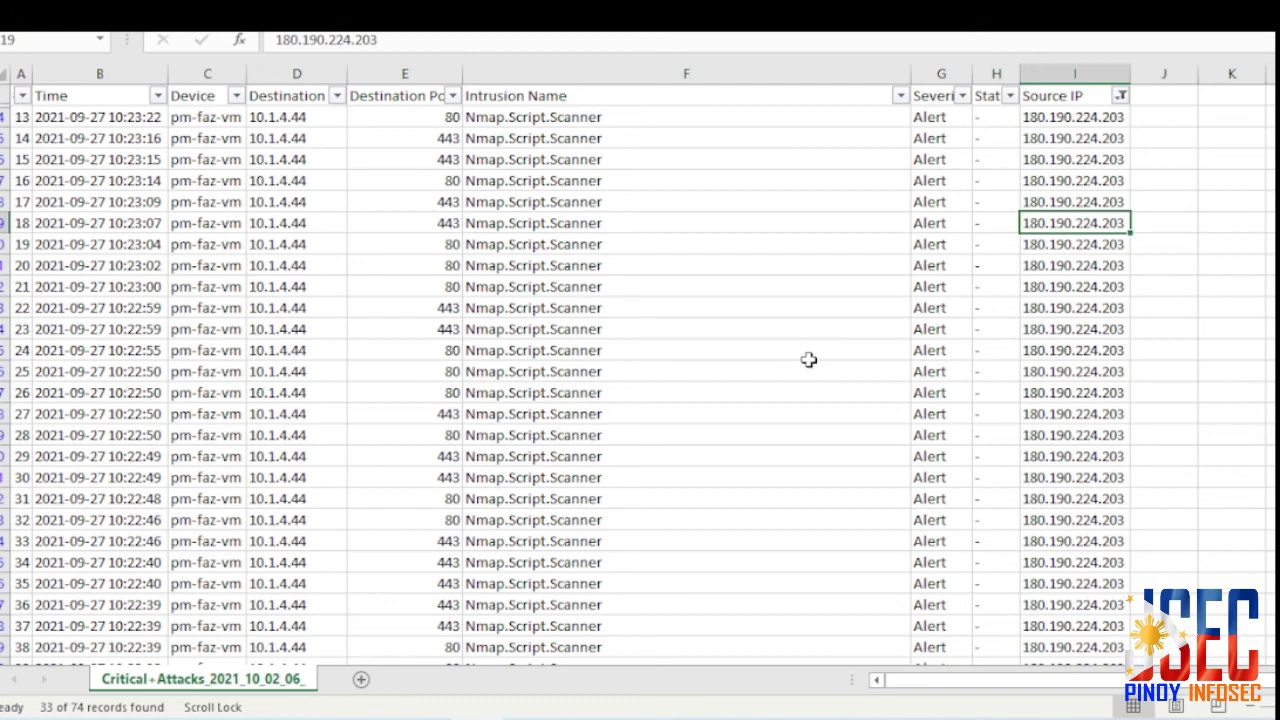
{"action": "left_click", "coordinate": [651, 248]}
{"action": "scroll", "coordinate": [720, 345], "scroll_direction": "down", "scroll_amount": 2}
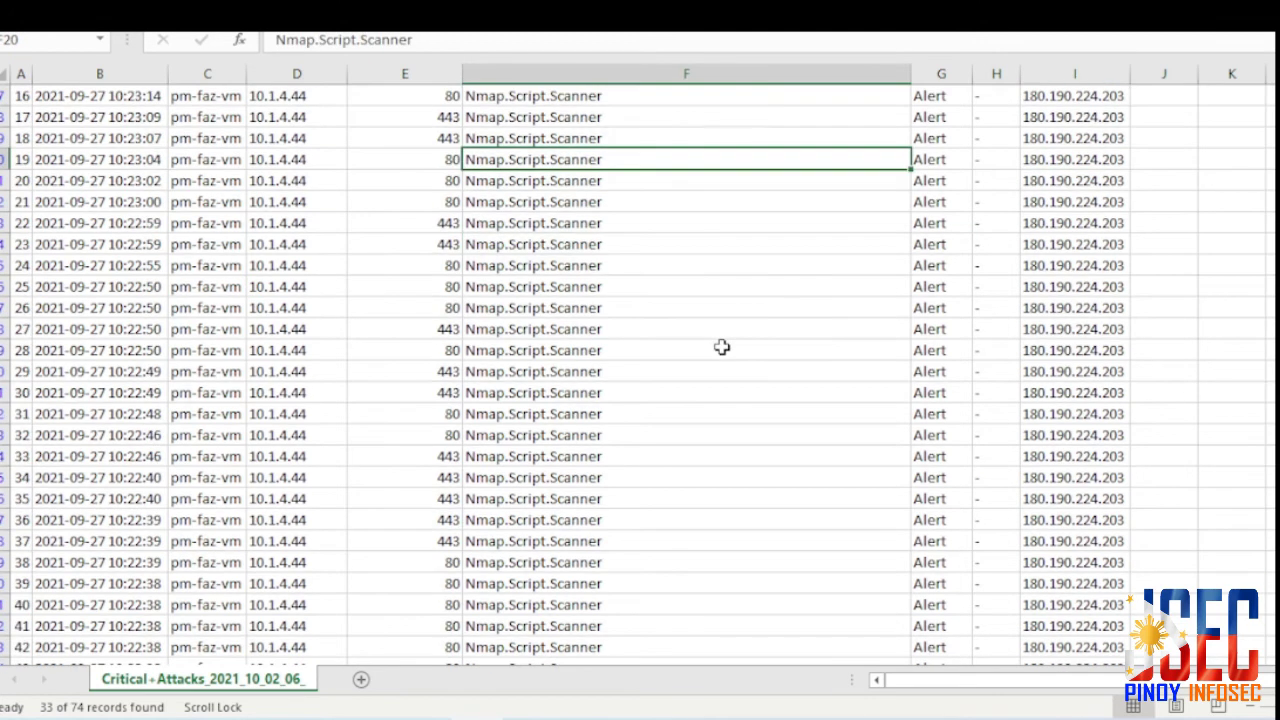
{"action": "scroll", "coordinate": [723, 348], "scroll_direction": "down", "scroll_amount": 2}
{"action": "left_click", "coordinate": [620, 583]}
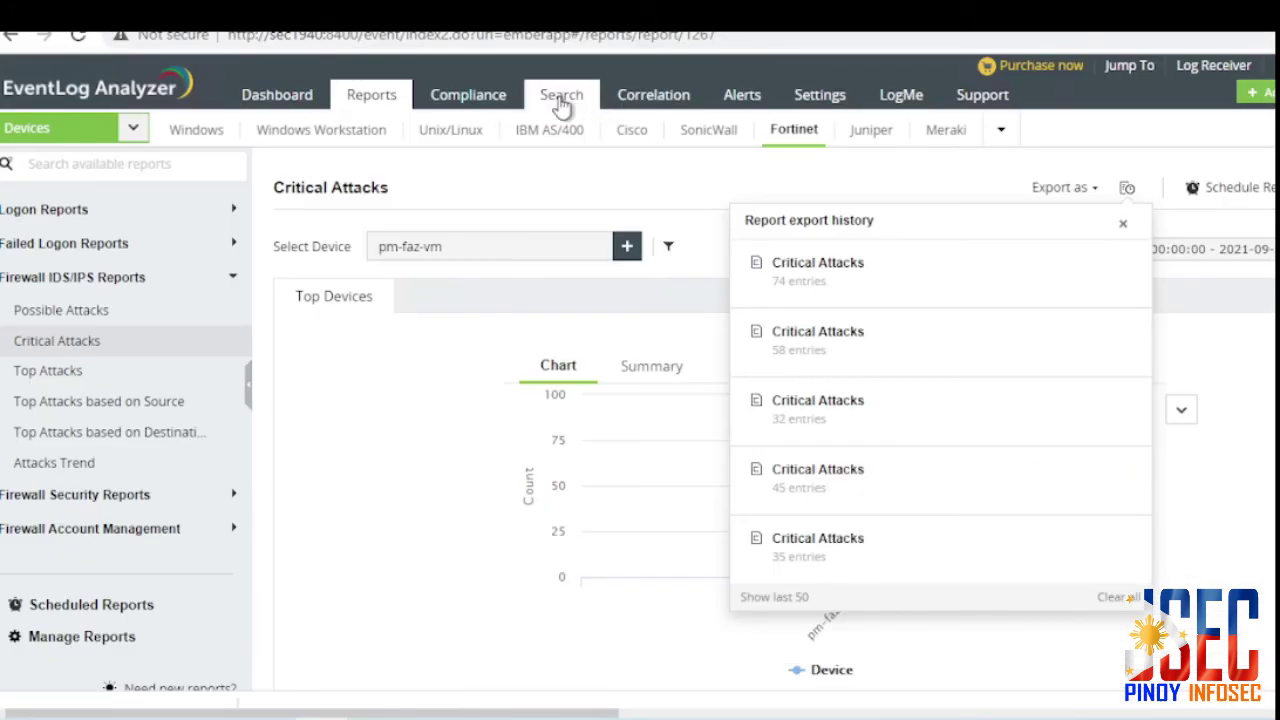
- Copy 180.190.224.203 from Excel into the log Search query box and run the search
{"action": "left_click", "coordinate": [561, 99]}
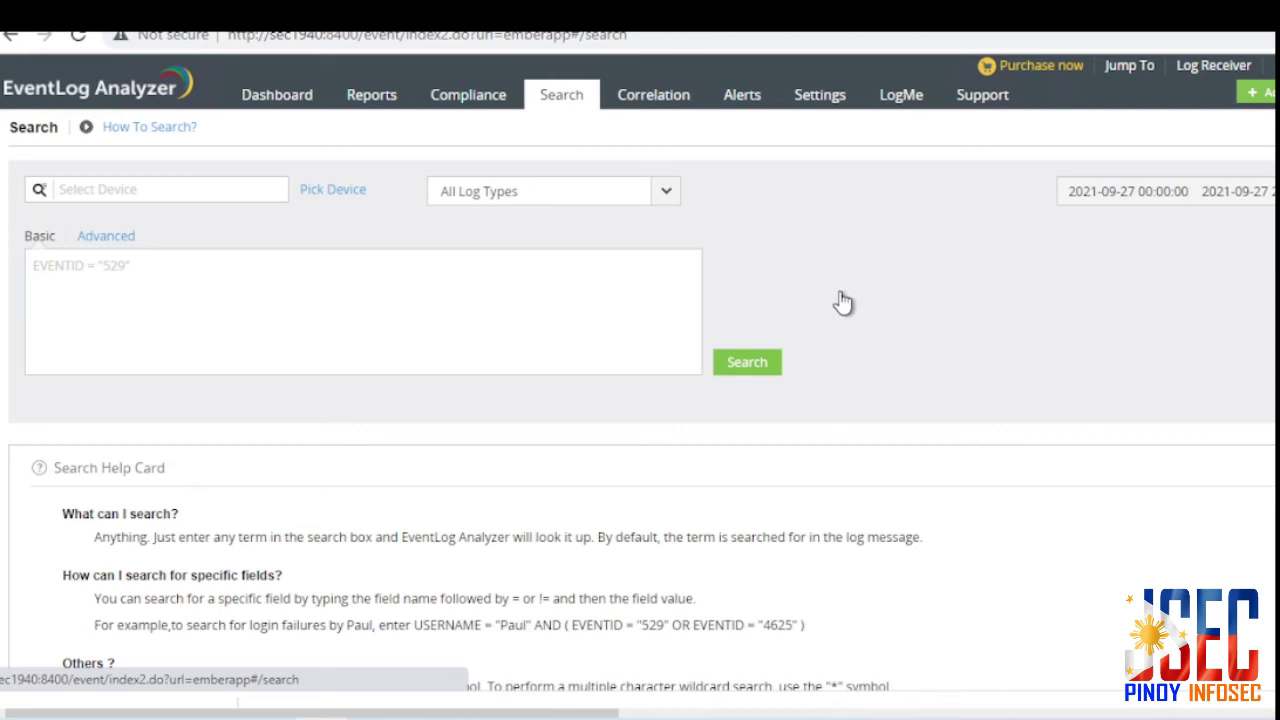
{"action": "left_click", "coordinate": [515, 287]}
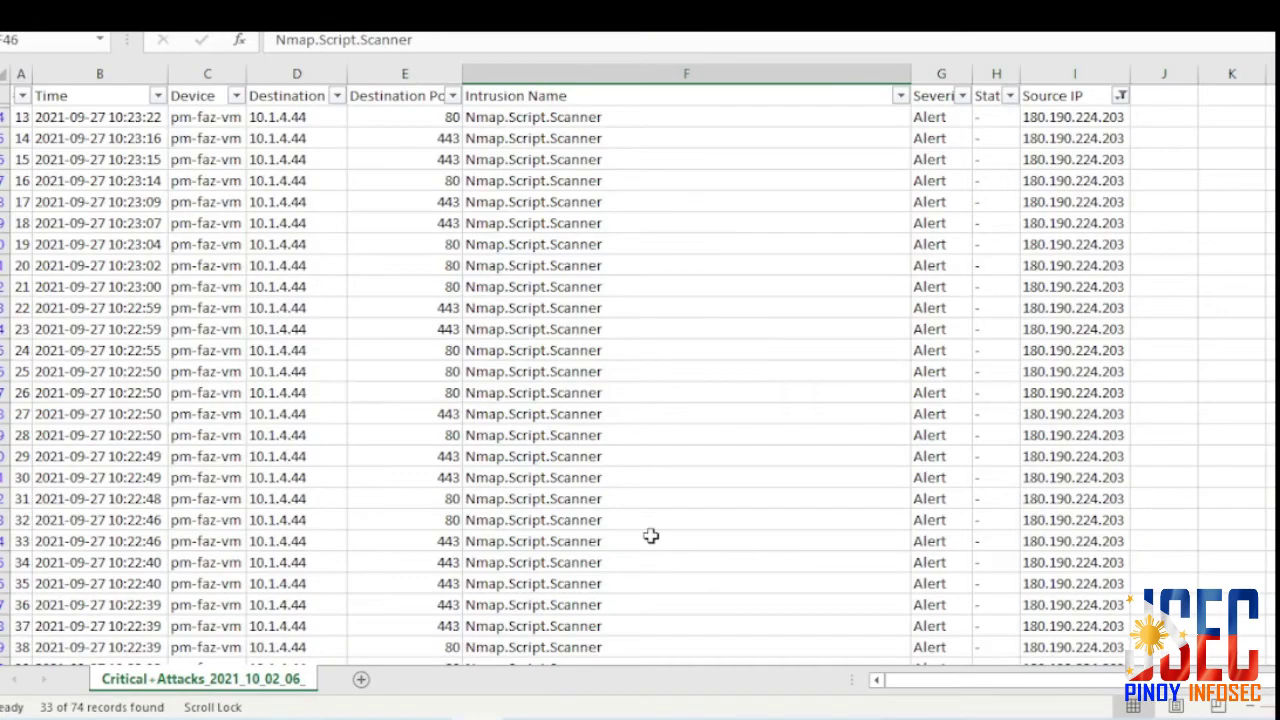
{"action": "left_click", "coordinate": [720, 372]}
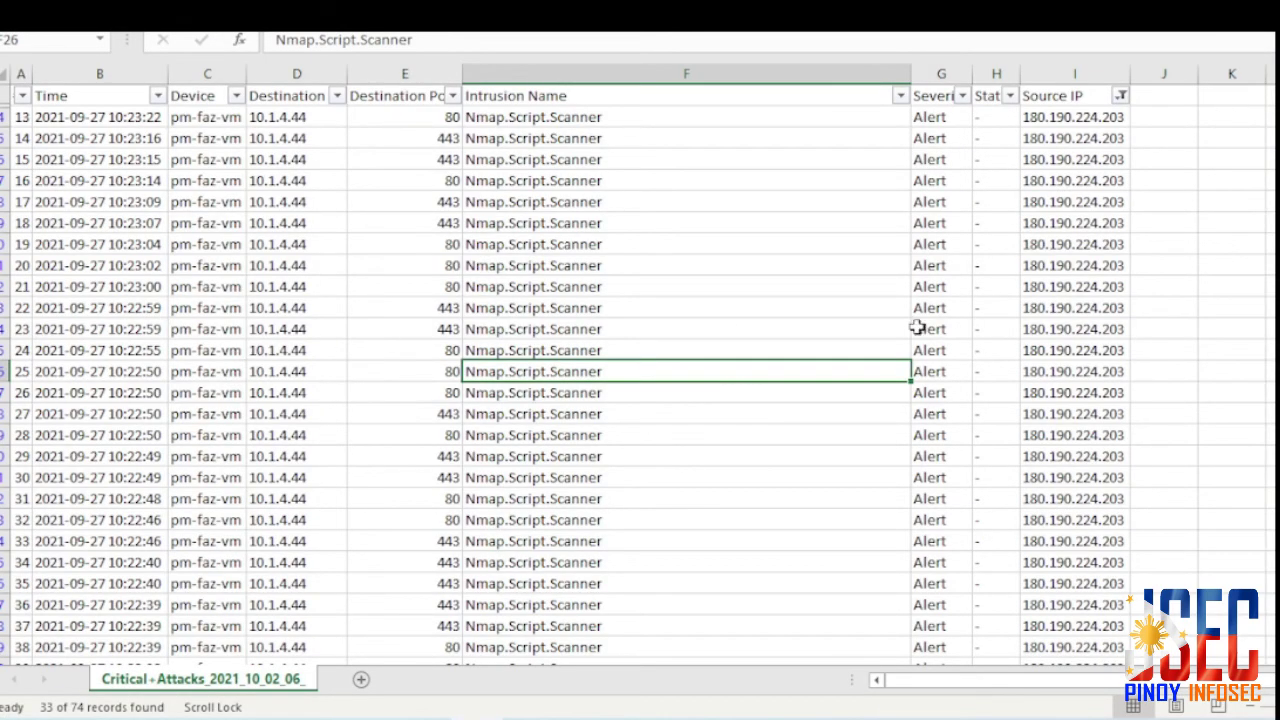
{"action": "left_click", "coordinate": [1075, 350]}
{"action": "double_click", "coordinate": [330, 40]}
{"action": "key", "text": "ctrl+c"}
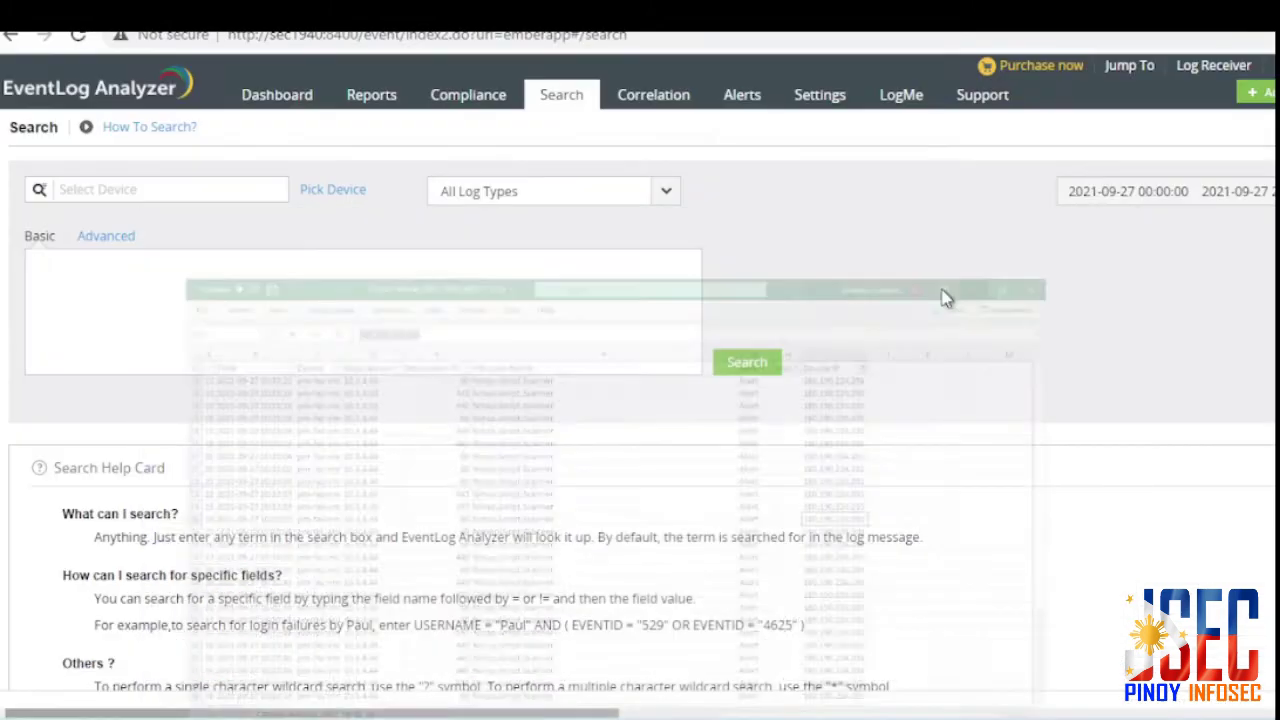
{"action": "left_click", "coordinate": [457, 314]}
{"action": "type", "text": "SEVERITY=\""}
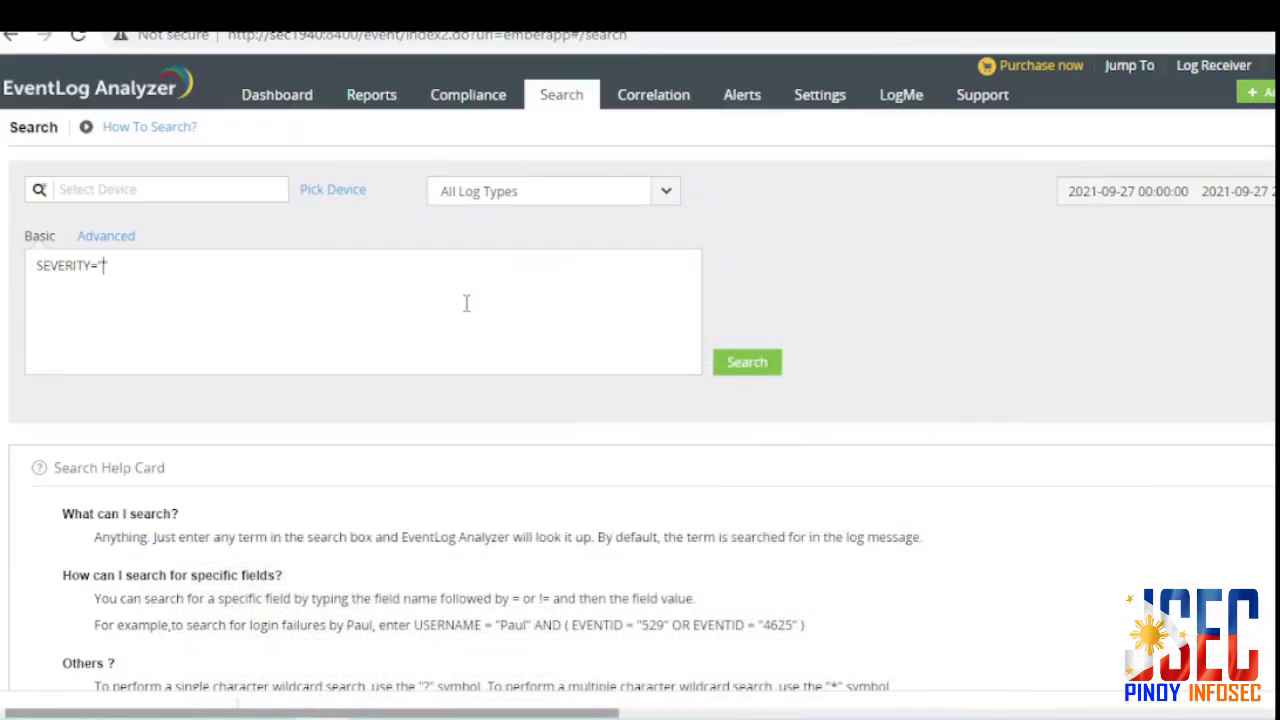
{"action": "key", "text": "ctrl+a"}
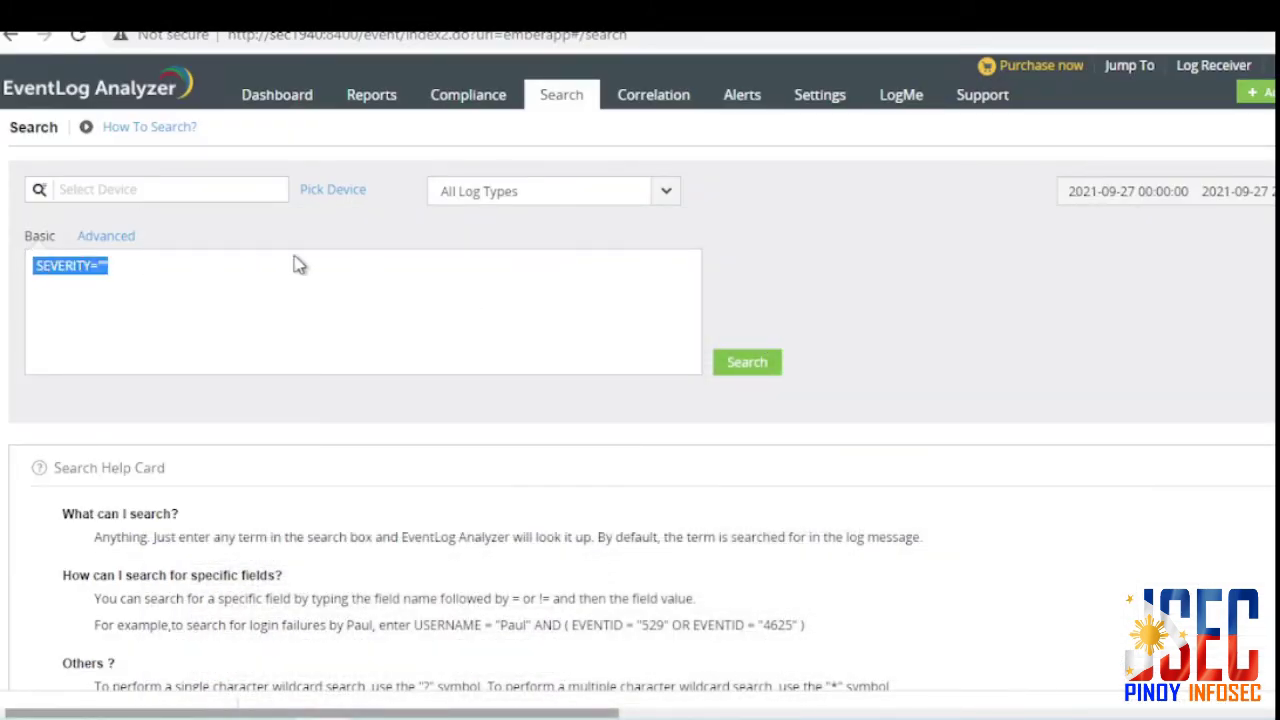
{"action": "key", "text": "ctrl+v"}
{"action": "left_click", "coordinate": [762, 366]}
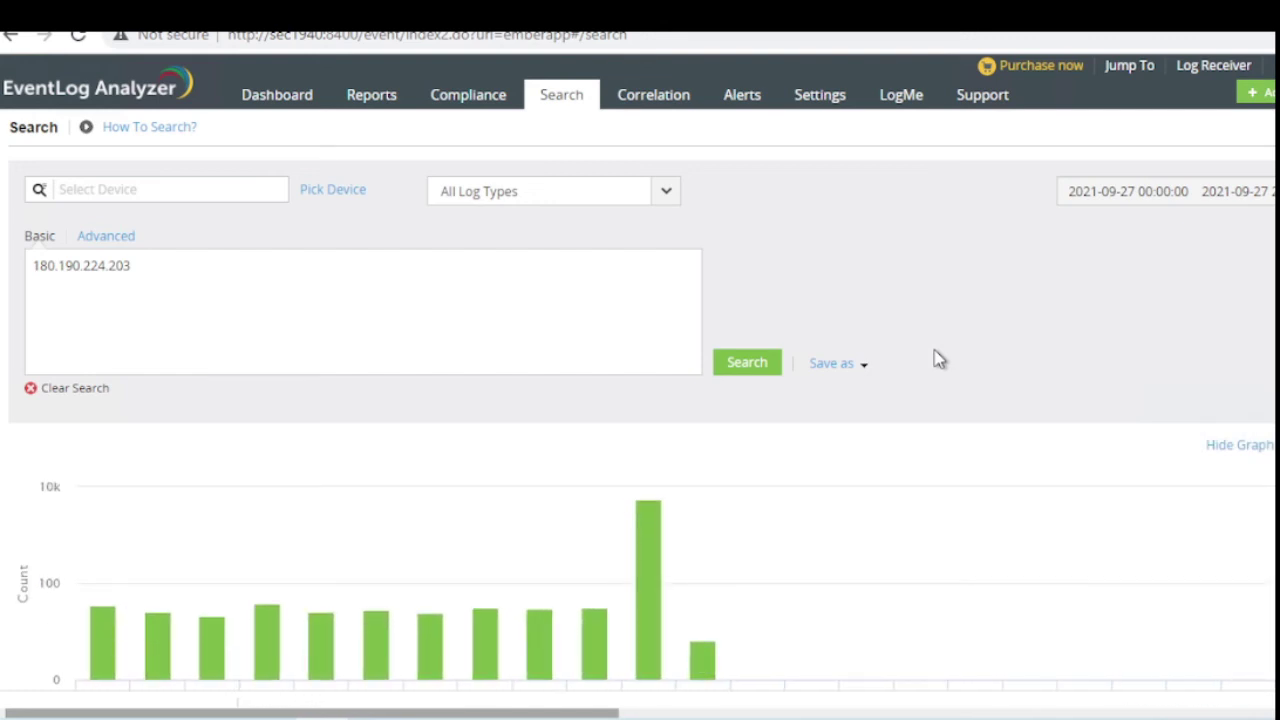
- Scroll through the 180.190.224.203 search results and its 5367 matching Fortinet traffic events
{"action": "scroll", "coordinate": [937, 359], "scroll_direction": "down", "scroll_amount": 3}
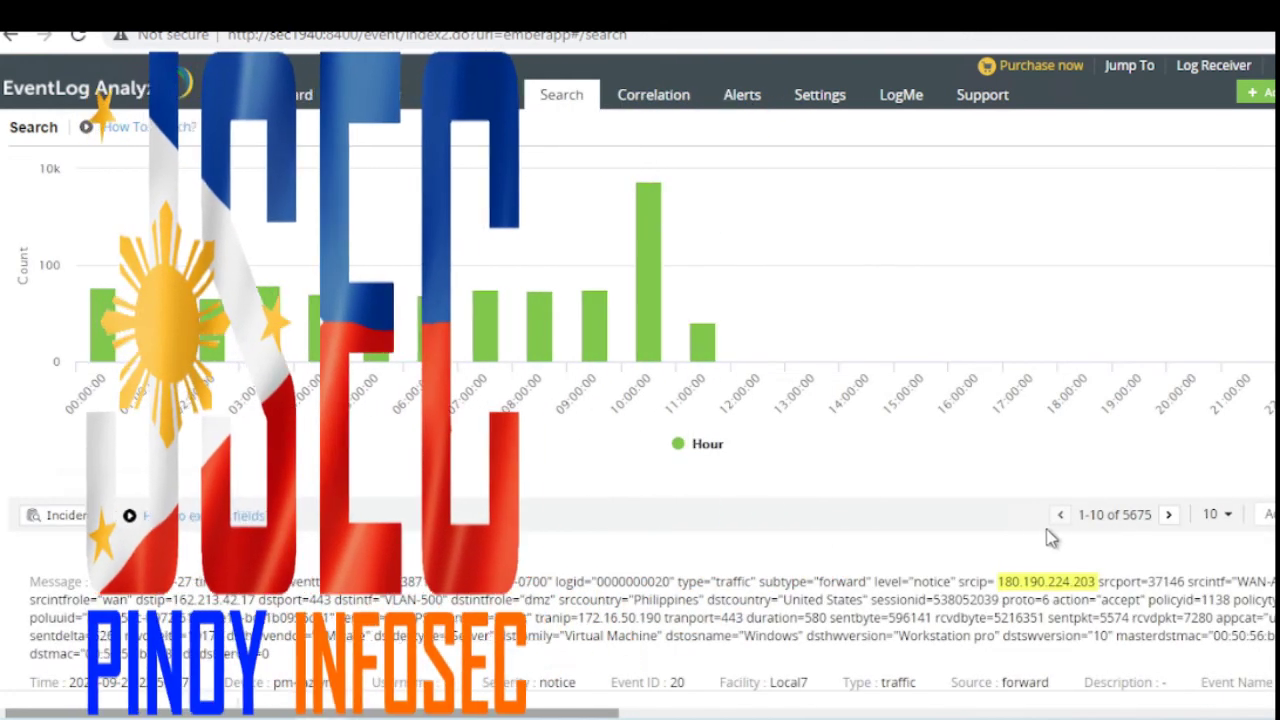
{"action": "triple_click", "coordinate": [1125, 518]}
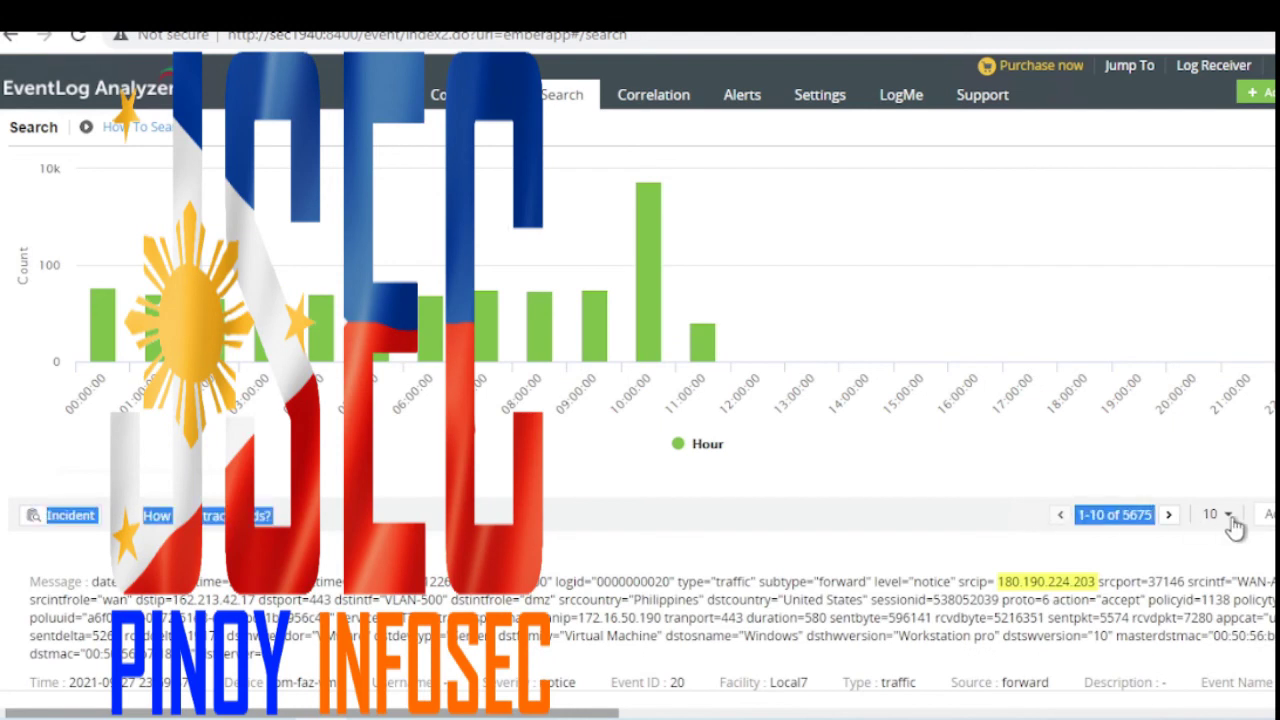
{"action": "left_click", "coordinate": [882, 558]}
{"action": "scroll", "coordinate": [888, 545], "scroll_direction": "down", "scroll_amount": 1}
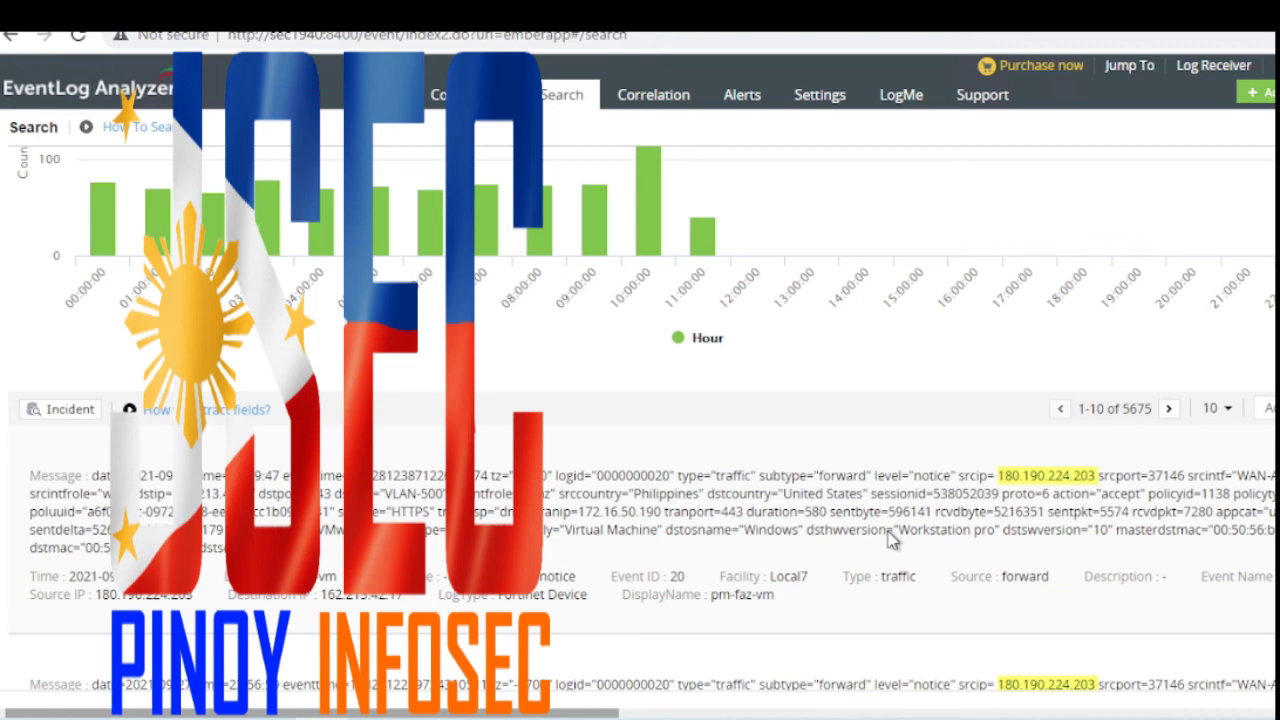
{"action": "scroll", "coordinate": [895, 530], "scroll_direction": "down", "scroll_amount": 4}
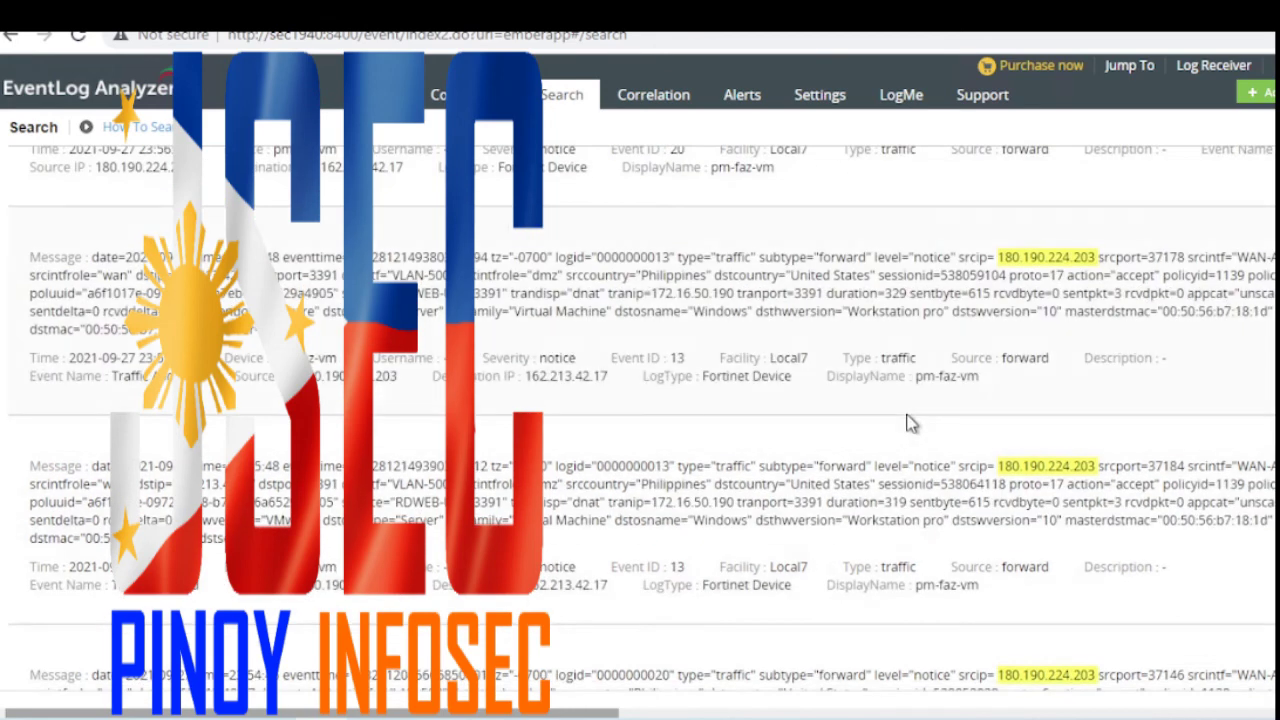
{"action": "scroll", "coordinate": [910, 423], "scroll_direction": "down", "scroll_amount": 5}
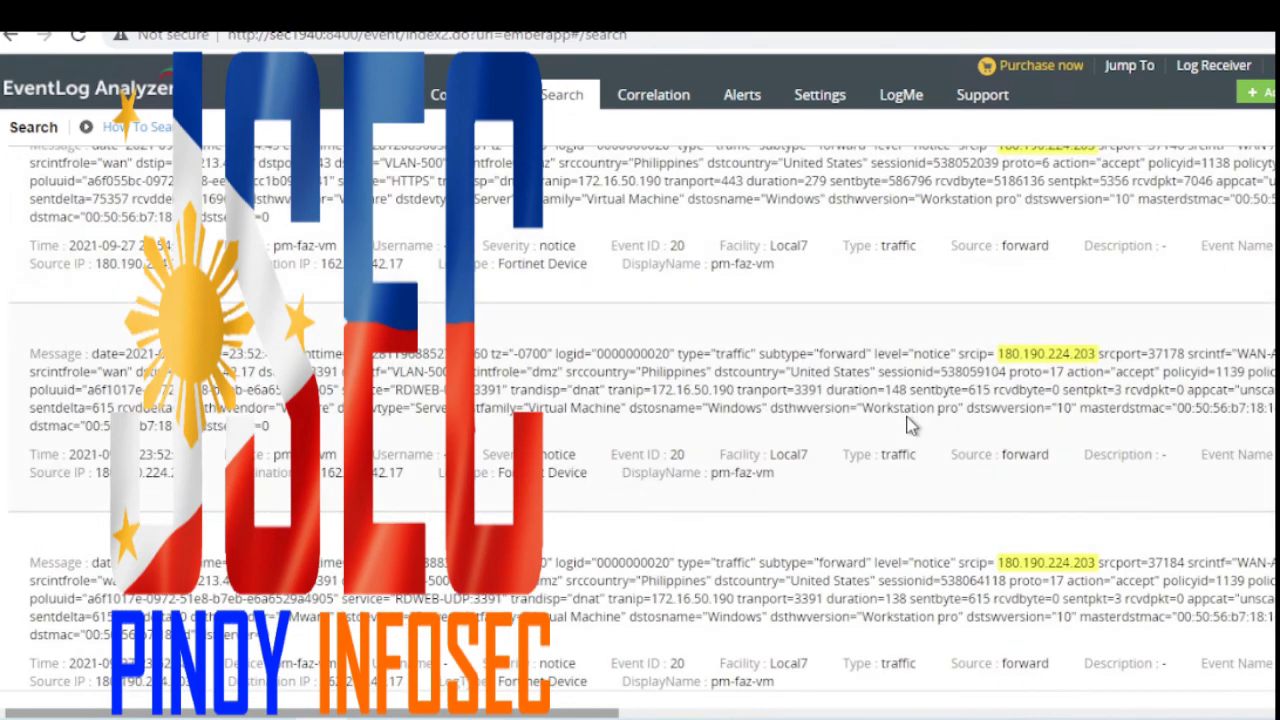
{"action": "scroll", "coordinate": [910, 423], "scroll_direction": "down", "scroll_amount": 2}
{"action": "scroll", "coordinate": [910, 425], "scroll_direction": "down", "scroll_amount": 4}
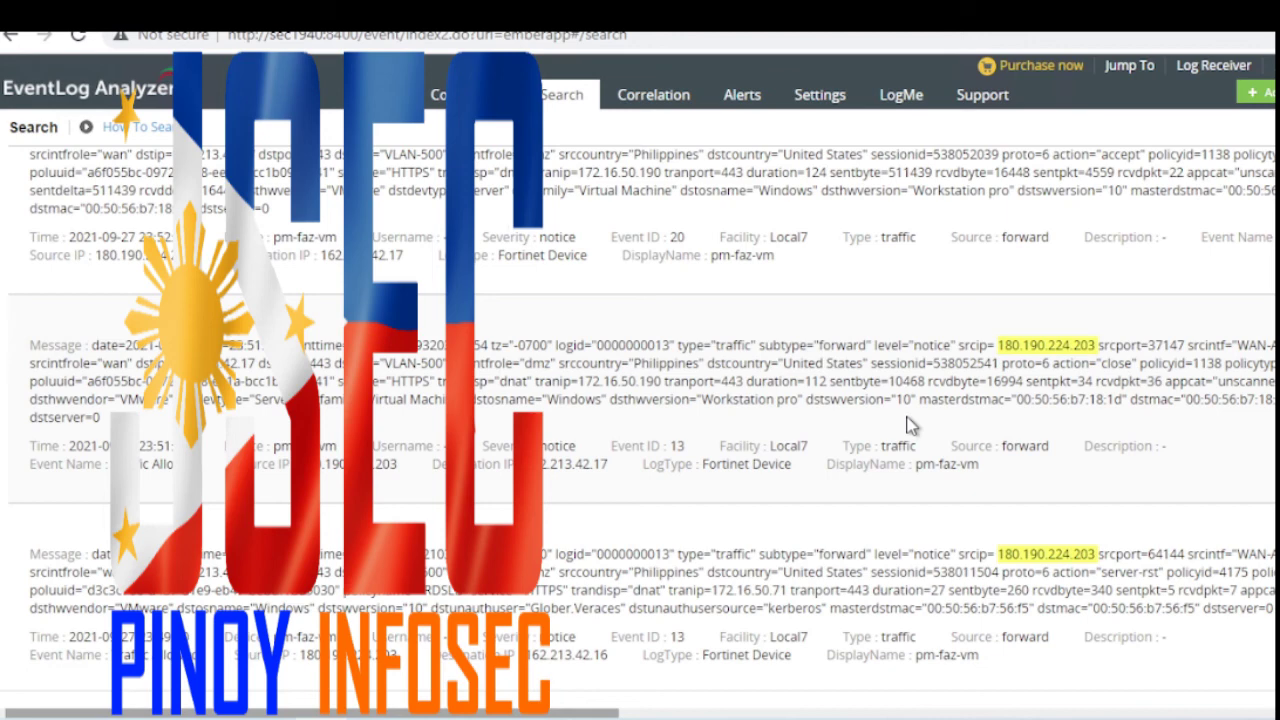
{"action": "scroll", "coordinate": [910, 425], "scroll_direction": "up", "scroll_amount": 15}
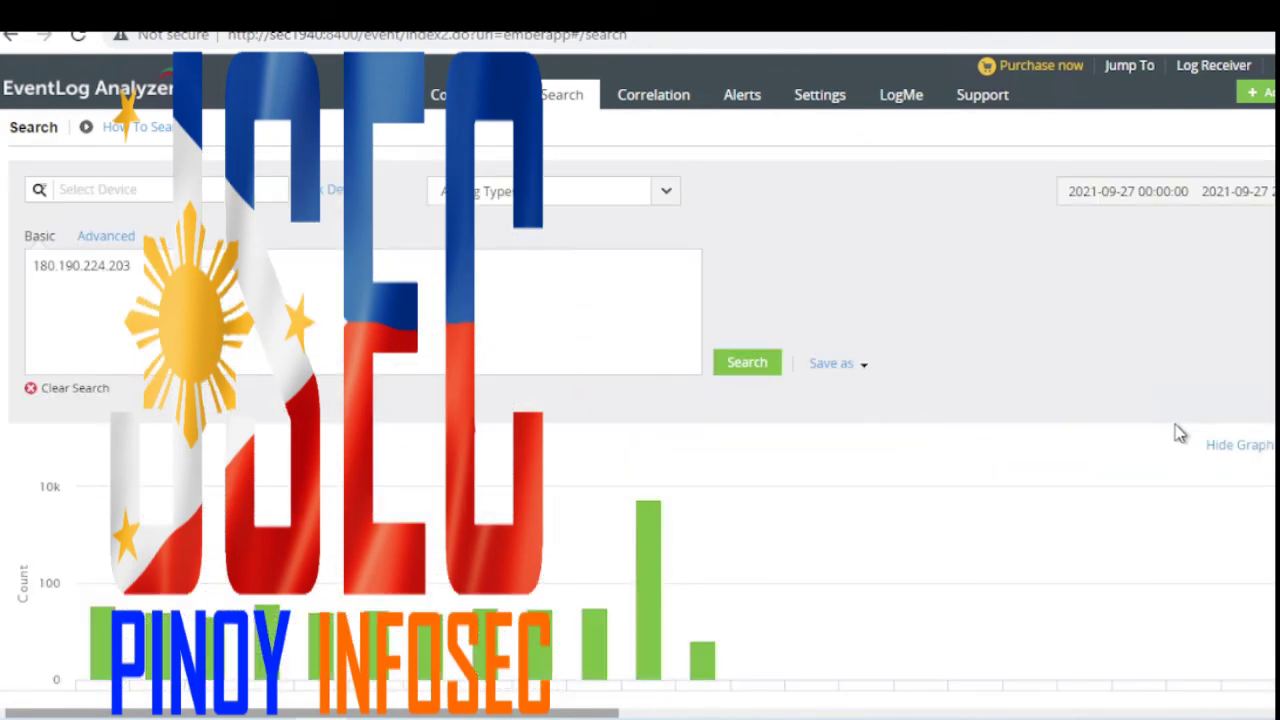
{"action": "scroll", "coordinate": [1177, 434], "scroll_direction": "down", "scroll_amount": 2}
- Drill the chart down to the 10:00 hour by minute and highlight the first event's duration and bytes
{"action": "left_click", "coordinate": [645, 340]}
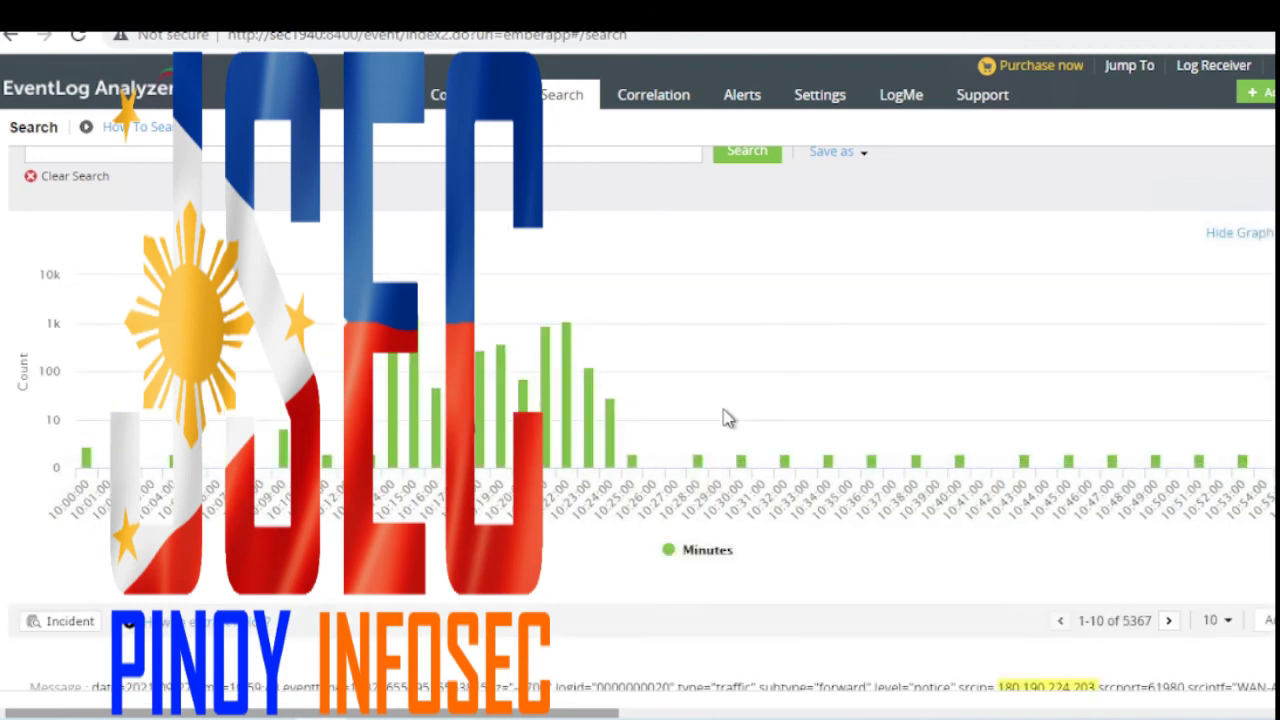
{"action": "scroll", "coordinate": [727, 418], "scroll_direction": "down", "scroll_amount": 4}
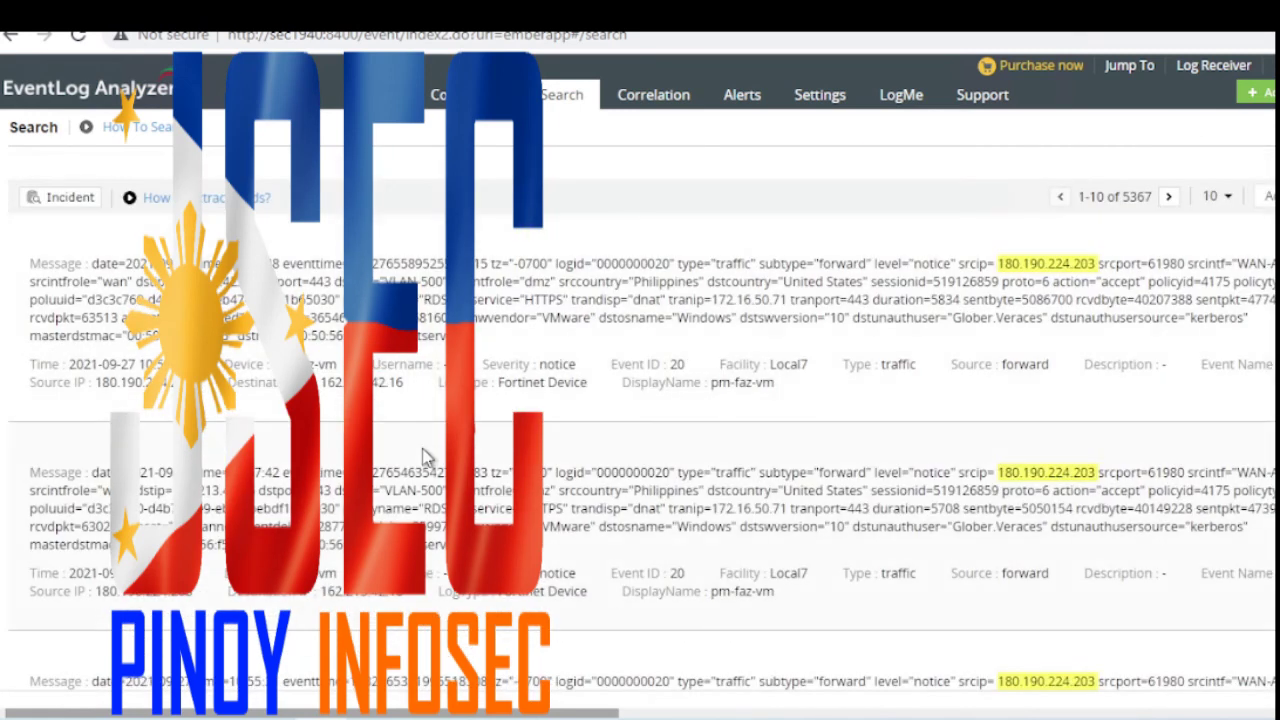
{"action": "scroll", "coordinate": [422, 448], "scroll_direction": "up", "scroll_amount": 1}
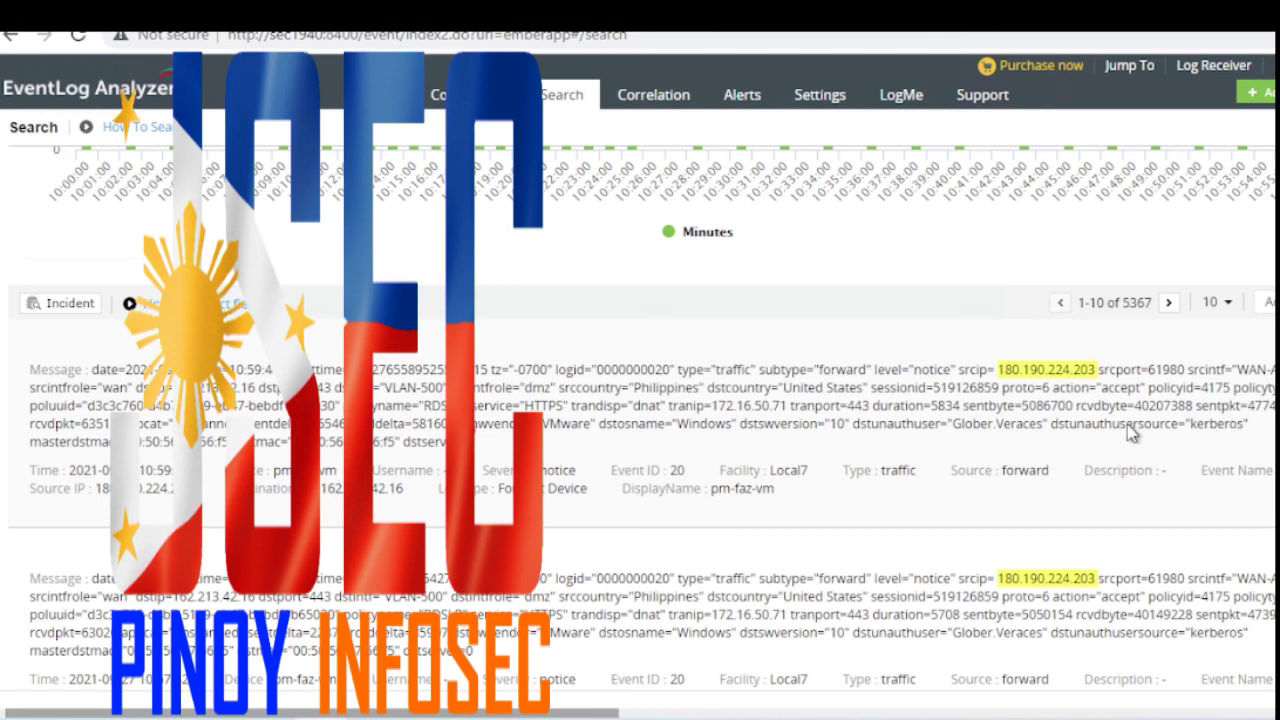
{"action": "left_click_drag", "start_coordinate": [873, 407], "coordinate": [1262, 410]}
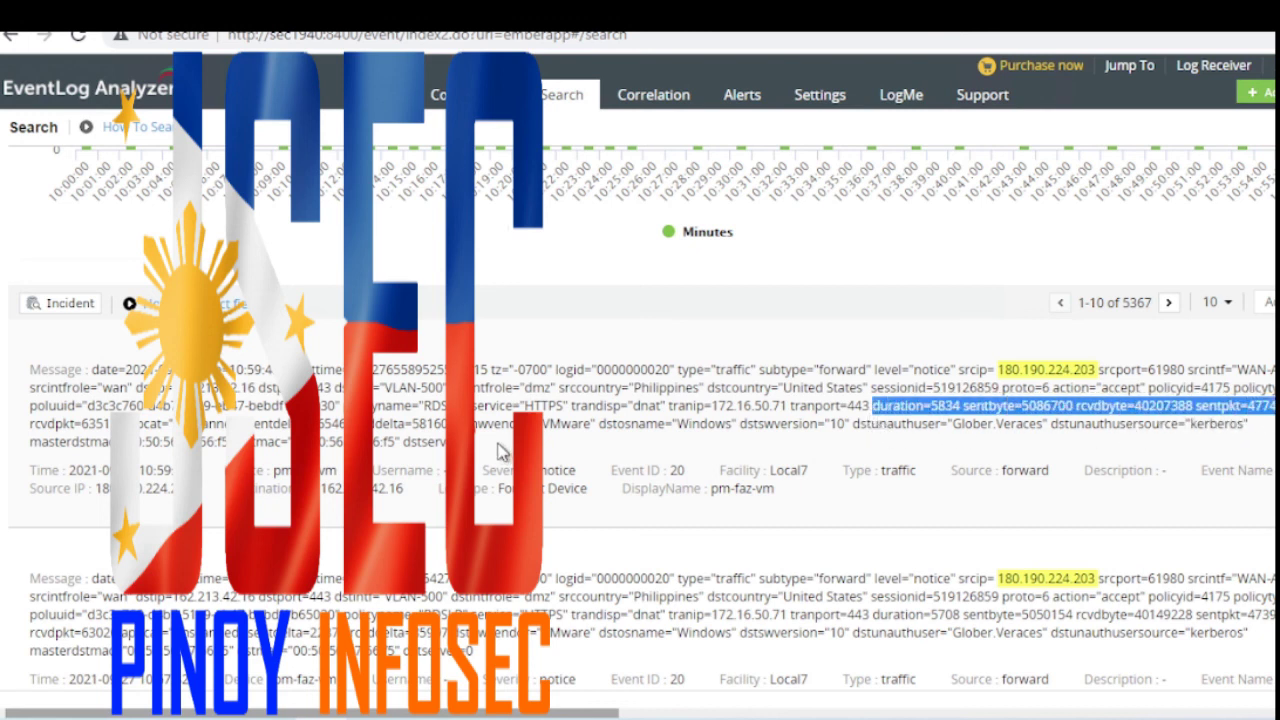
{"action": "scroll", "coordinate": [728, 623], "scroll_direction": "down", "scroll_amount": 2}
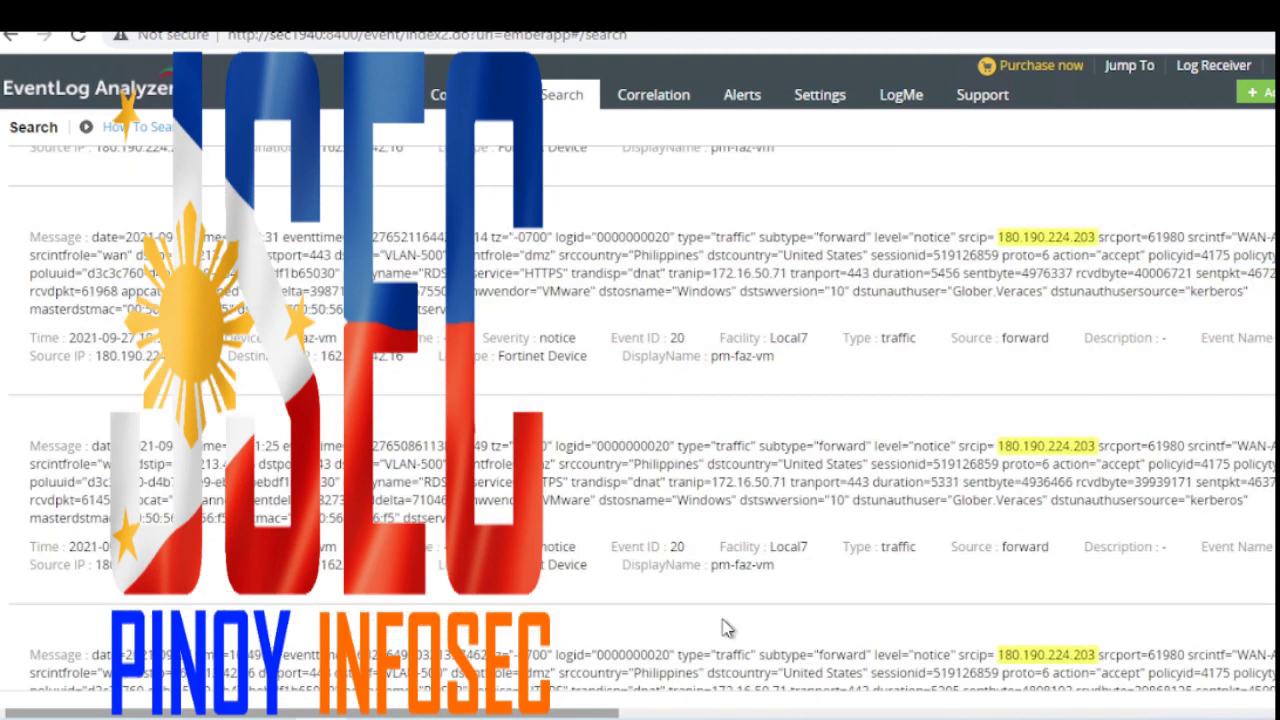
{"action": "scroll", "coordinate": [727, 628], "scroll_direction": "up", "scroll_amount": 6}
- Drill down to the 10:22 minute, list its 1083 events, and highlight the first event's duration and bytes
{"action": "scroll", "coordinate": [727, 628], "scroll_direction": "up", "scroll_amount": 3}
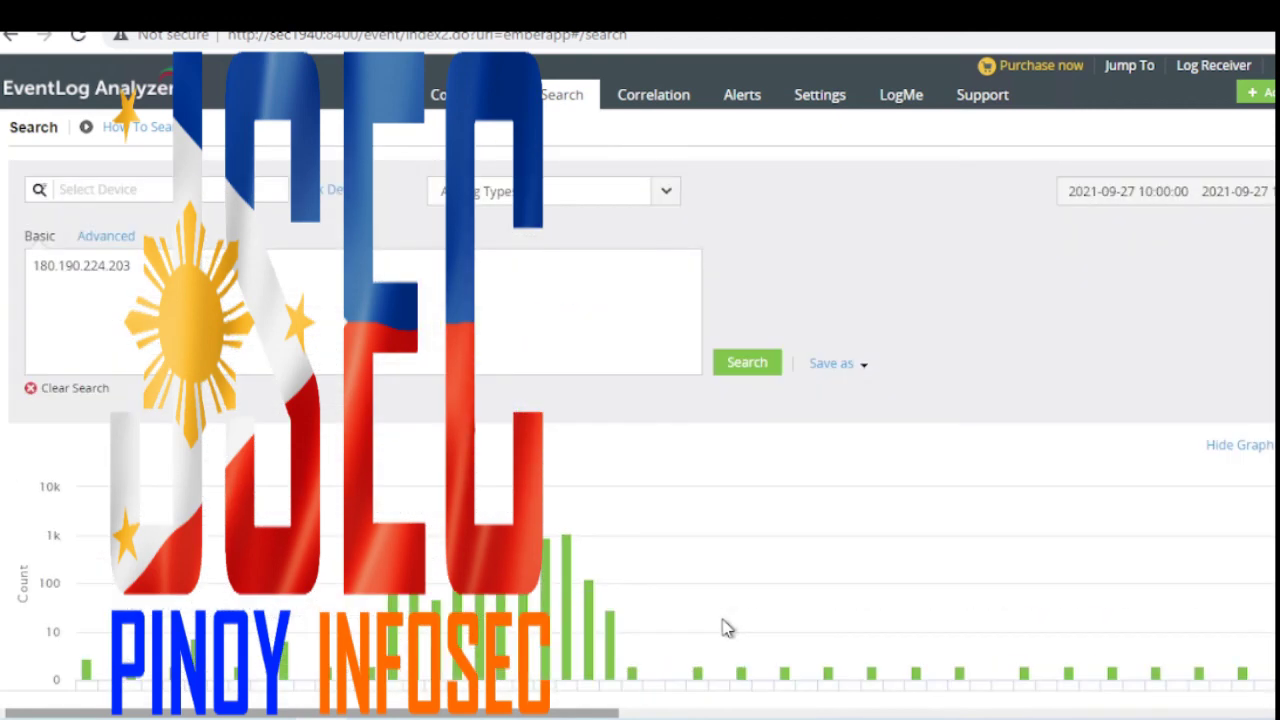
{"action": "scroll", "coordinate": [729, 625], "scroll_direction": "down", "scroll_amount": 1}
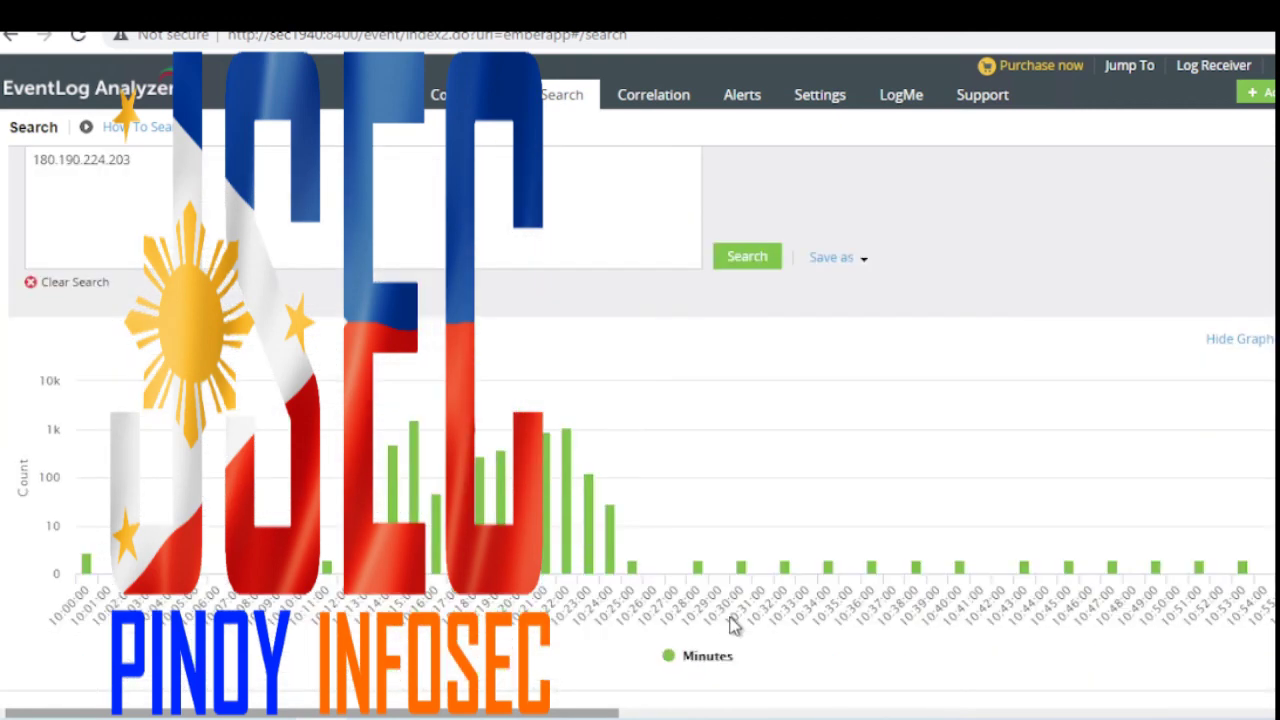
{"action": "left_click", "coordinate": [568, 497]}
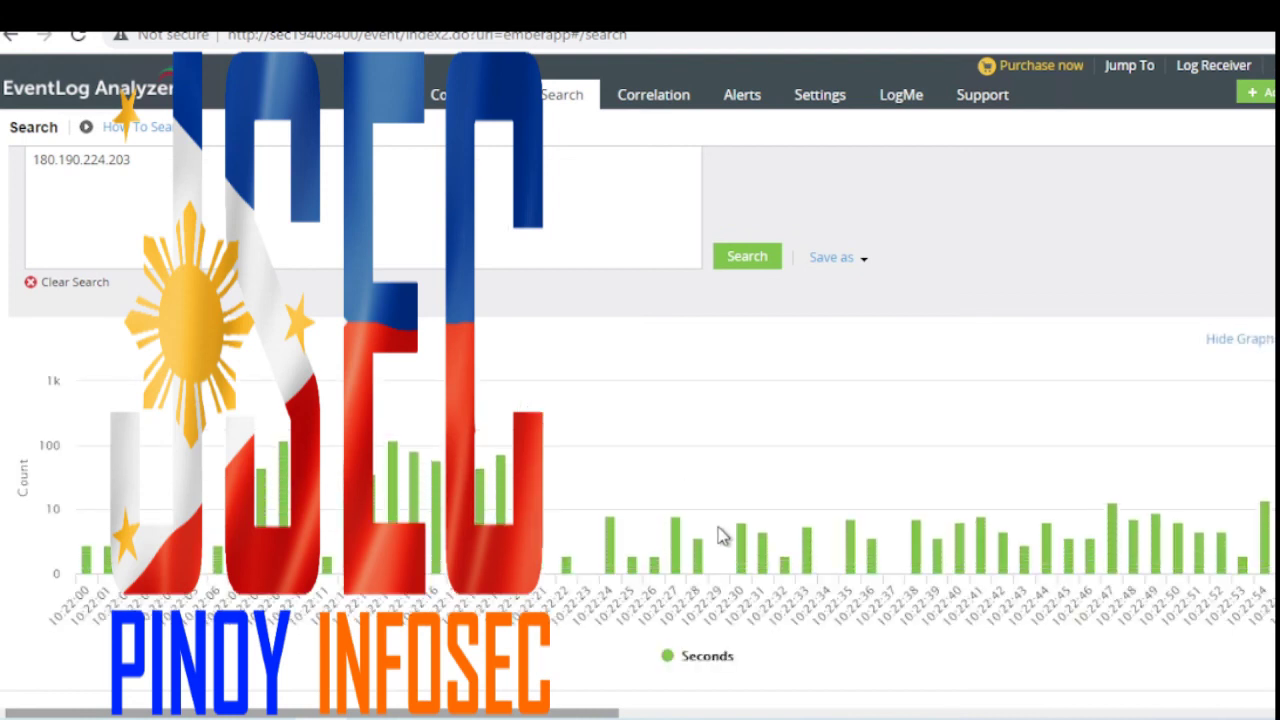
{"action": "left_click", "coordinate": [720, 530]}
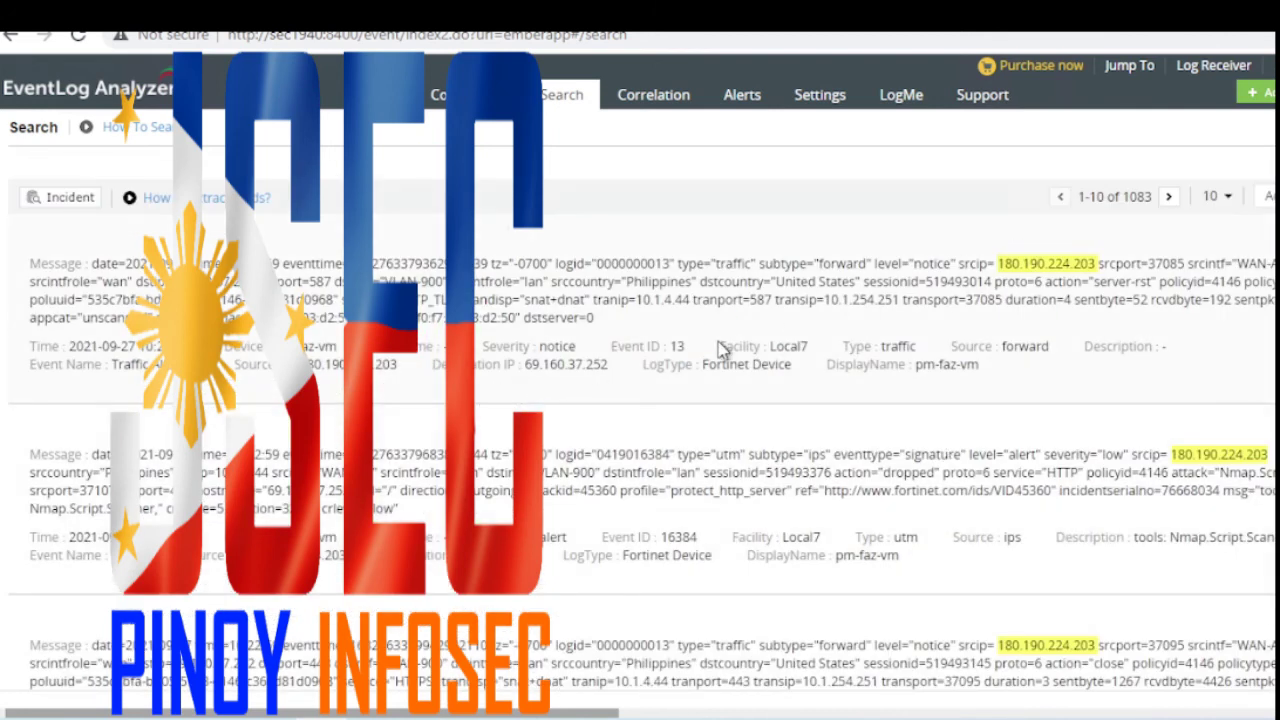
{"action": "scroll", "coordinate": [727, 350], "scroll_direction": "up", "scroll_amount": 1}
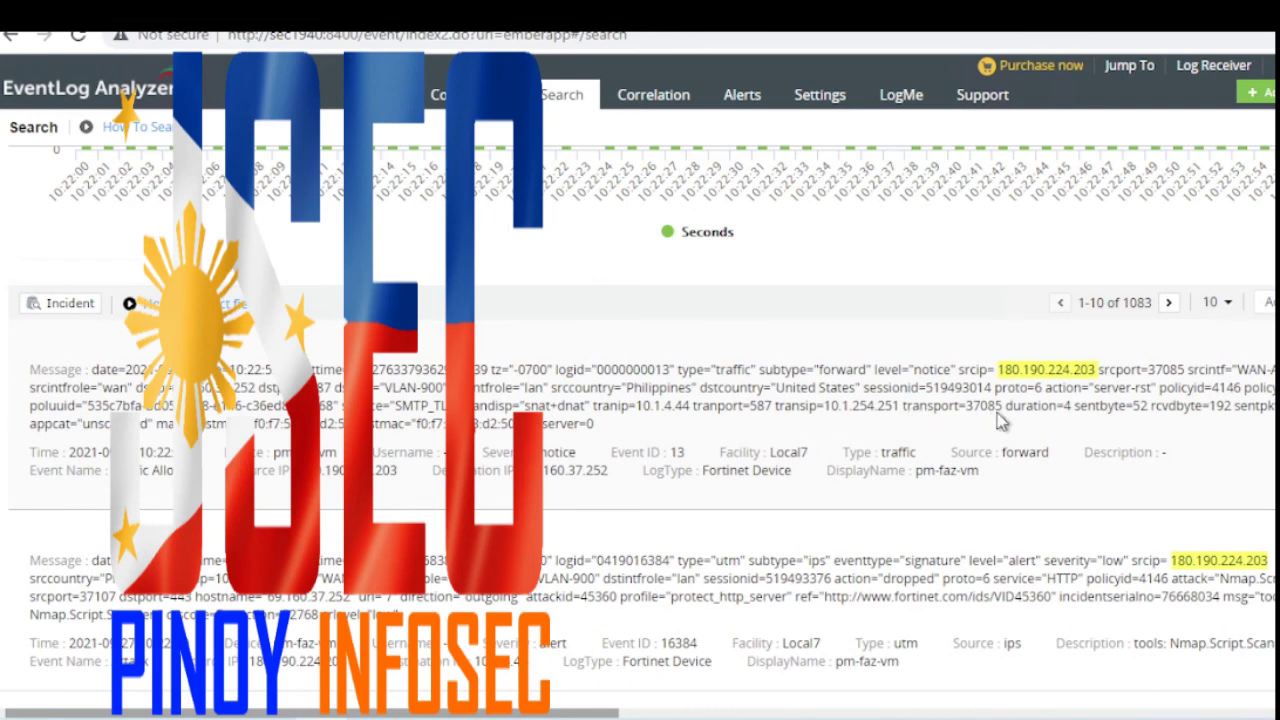
{"action": "left_click_drag", "start_coordinate": [1007, 410], "coordinate": [1237, 422]}
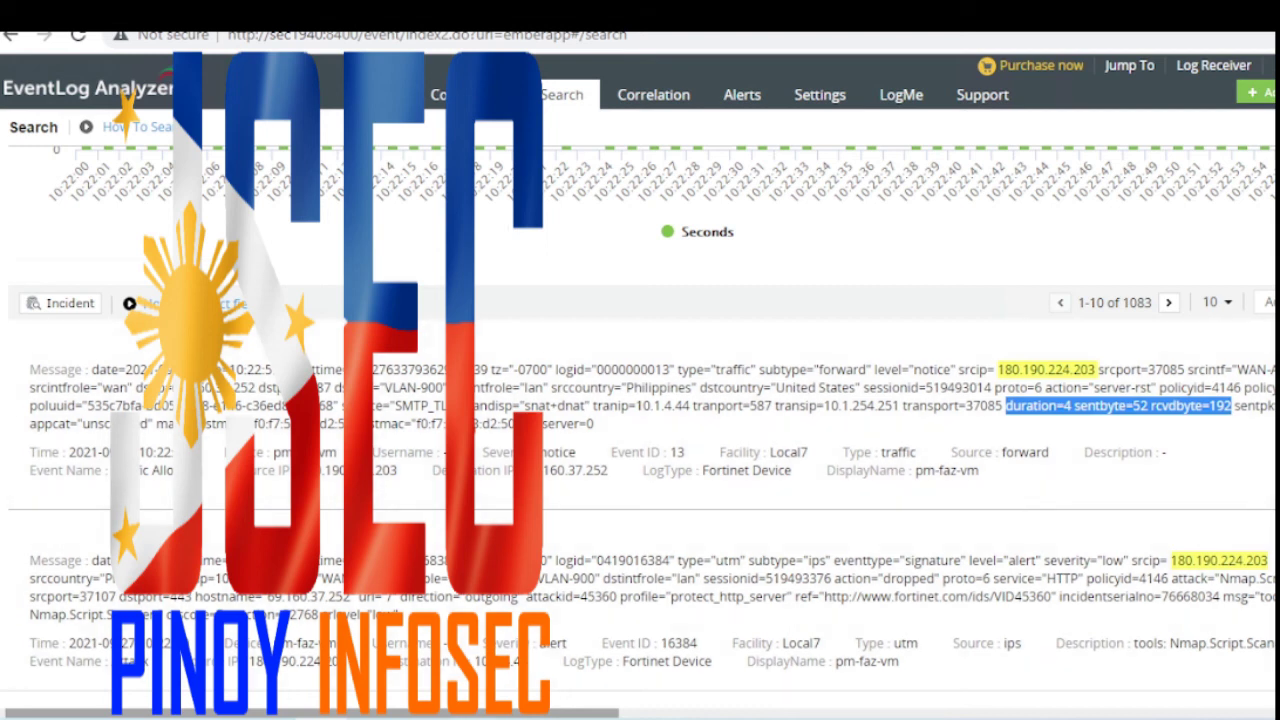
{"action": "scroll", "coordinate": [1033, 586], "scroll_direction": "up", "scroll_amount": 5}
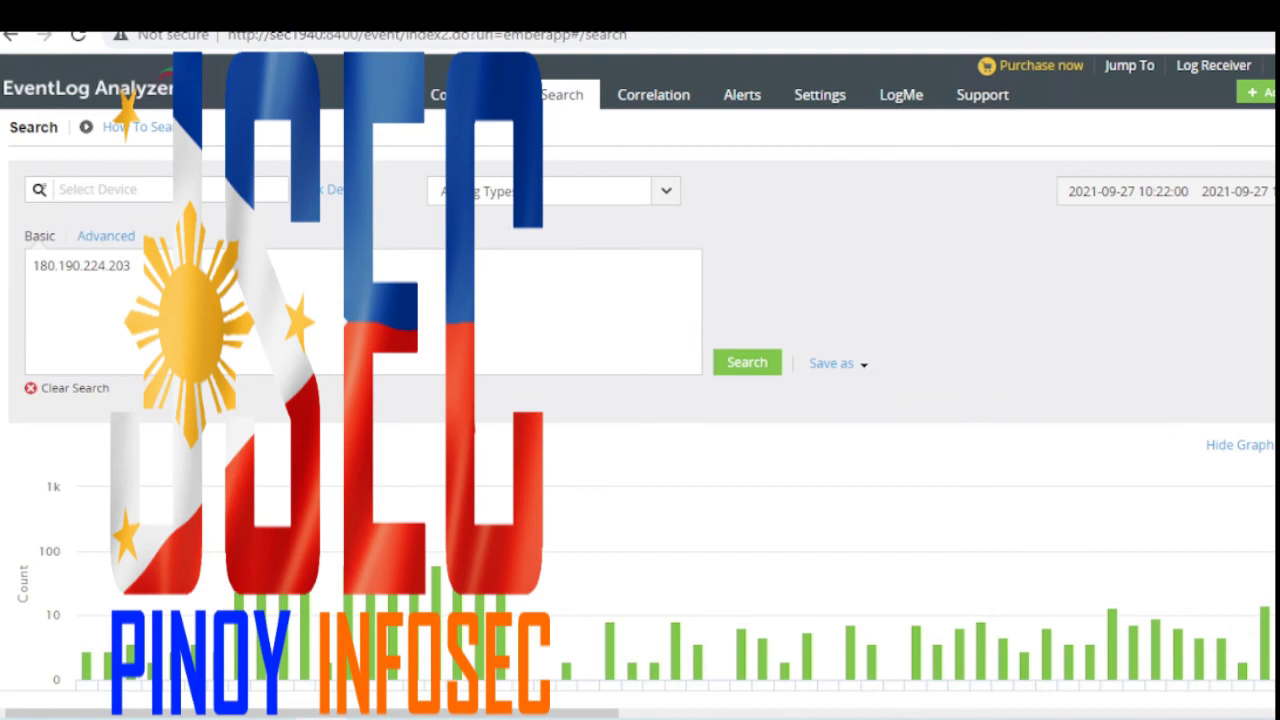
- Return the analyzer to Home, then scroll the Word NMAP Scanning report to its three Recommendations
{"action": "left_click", "coordinate": [276, 94]}
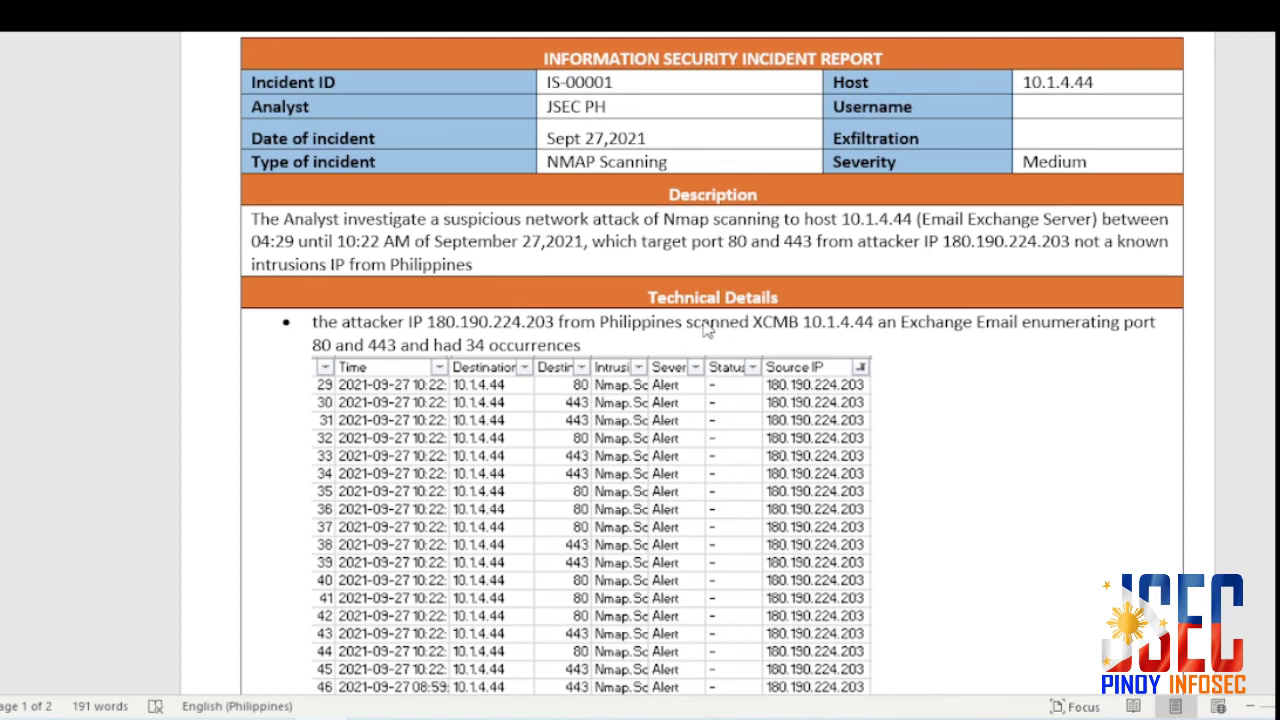
{"action": "scroll", "coordinate": [940, 390], "scroll_direction": "down", "scroll_amount": 10}
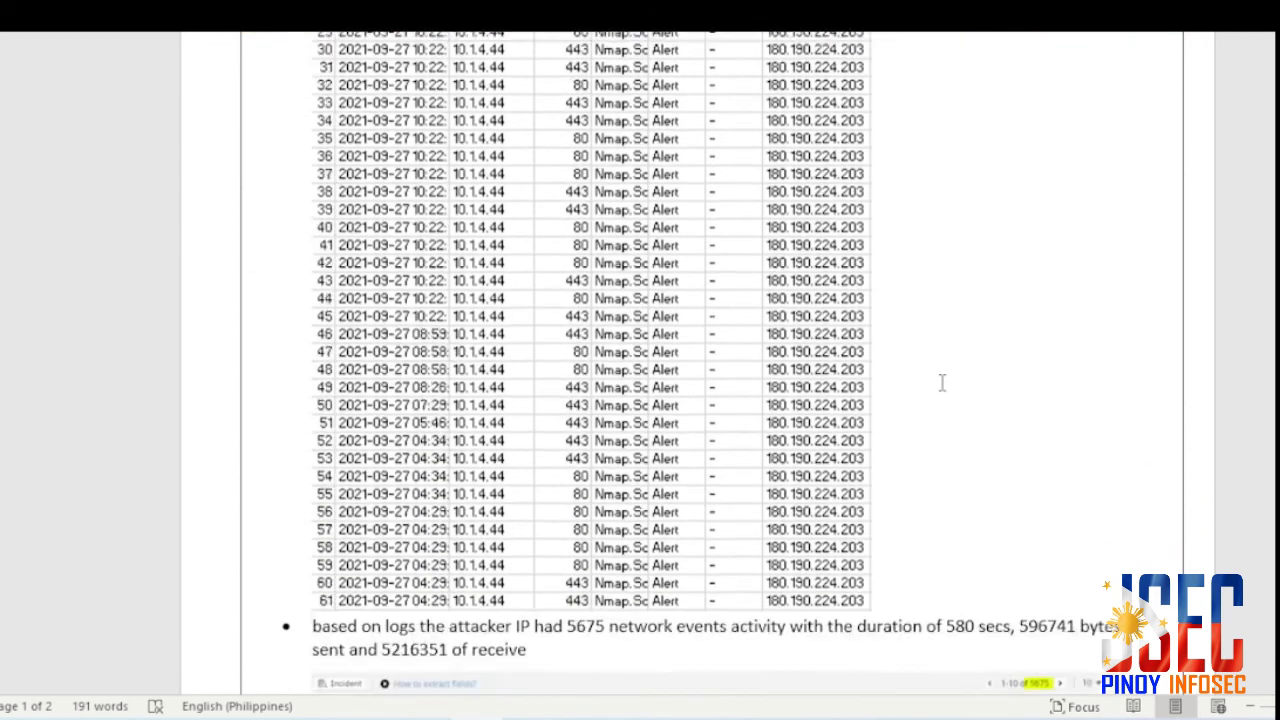
{"action": "scroll", "coordinate": [523, 380], "scroll_direction": "down", "scroll_amount": 2}
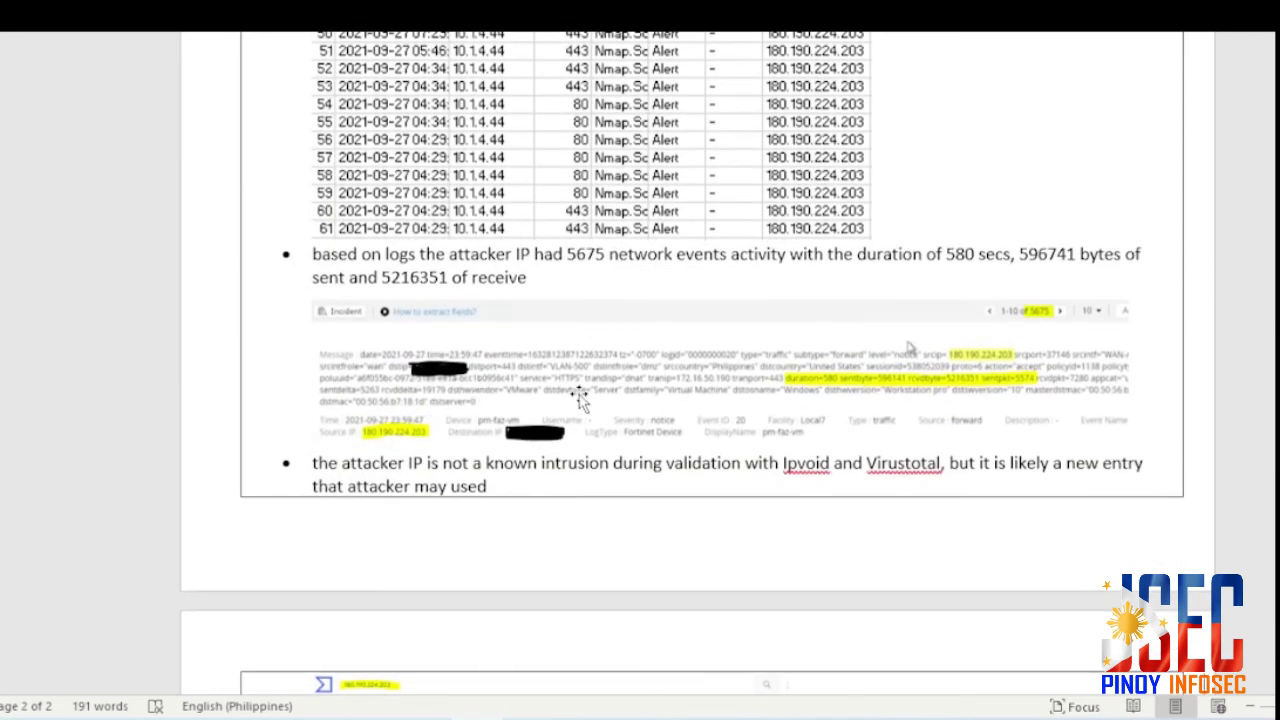
{"action": "scroll", "coordinate": [600, 420], "scroll_direction": "down", "scroll_amount": 5}
{"action": "scroll", "coordinate": [615, 445], "scroll_direction": "down", "scroll_amount": 13}
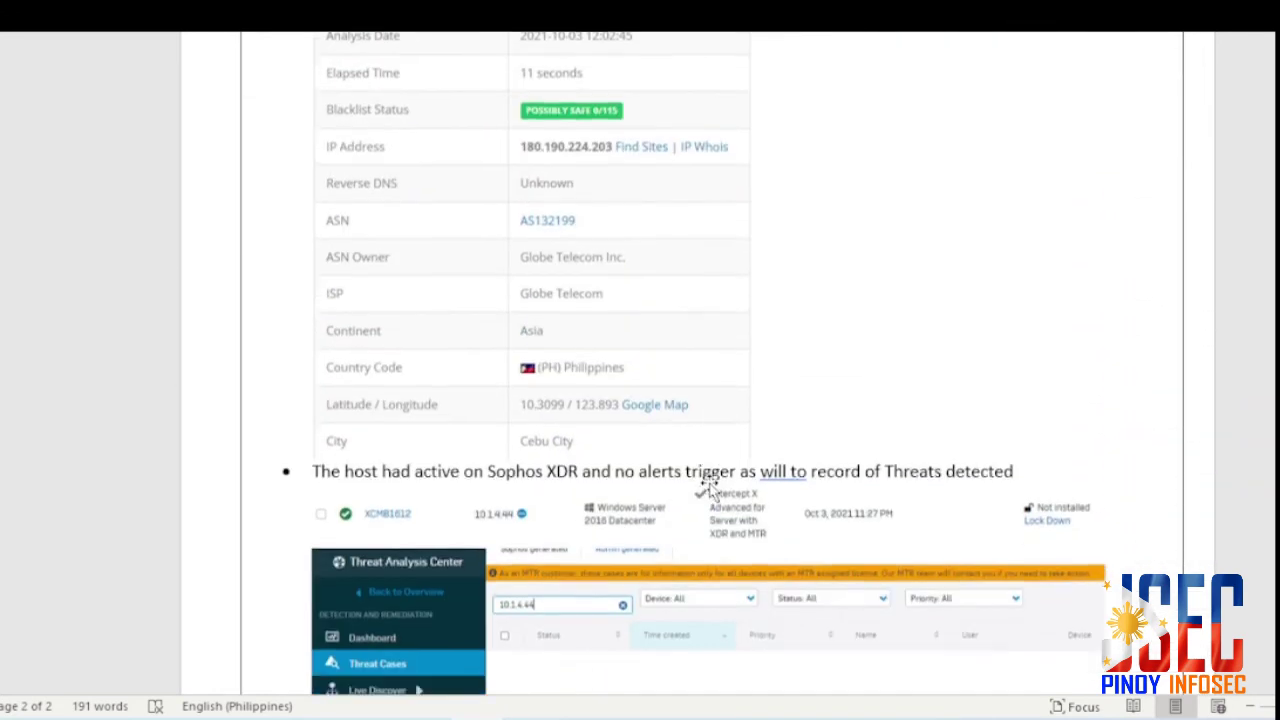
{"action": "scroll", "coordinate": [820, 505], "scroll_direction": "down", "scroll_amount": 4}
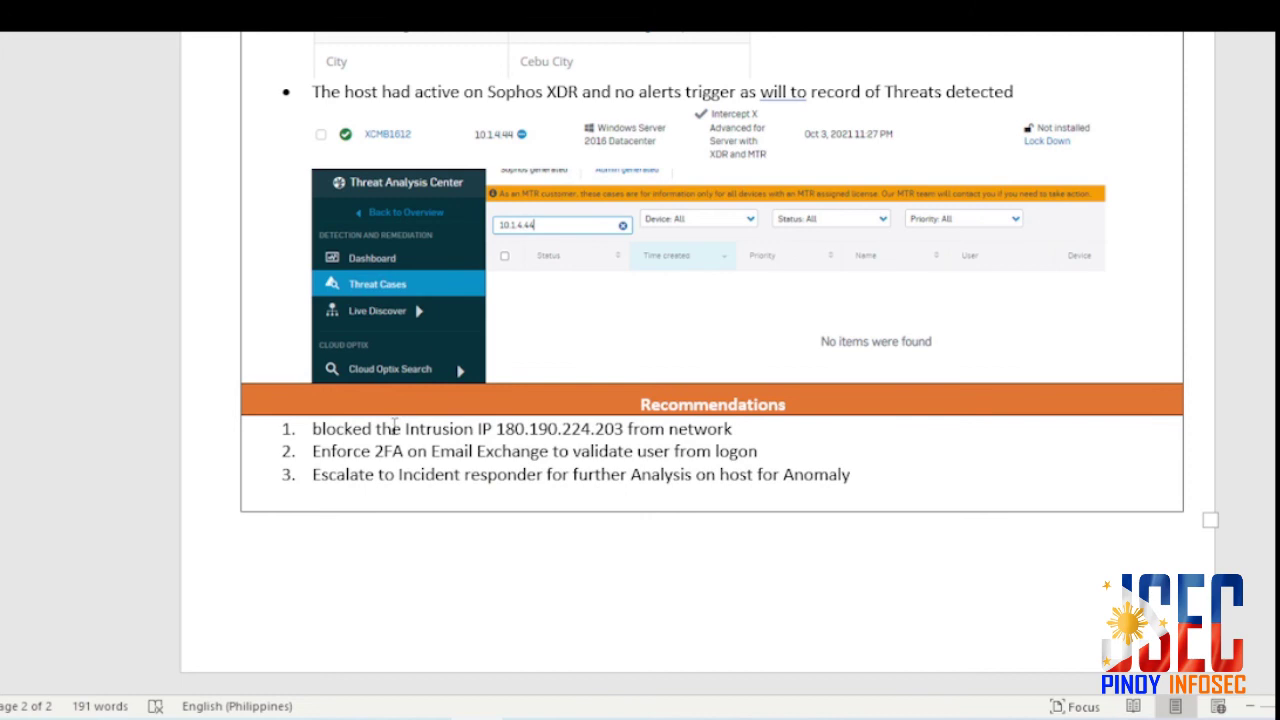
{"action": "left_click_drag", "start_coordinate": [260, 428], "coordinate": [860, 509]}
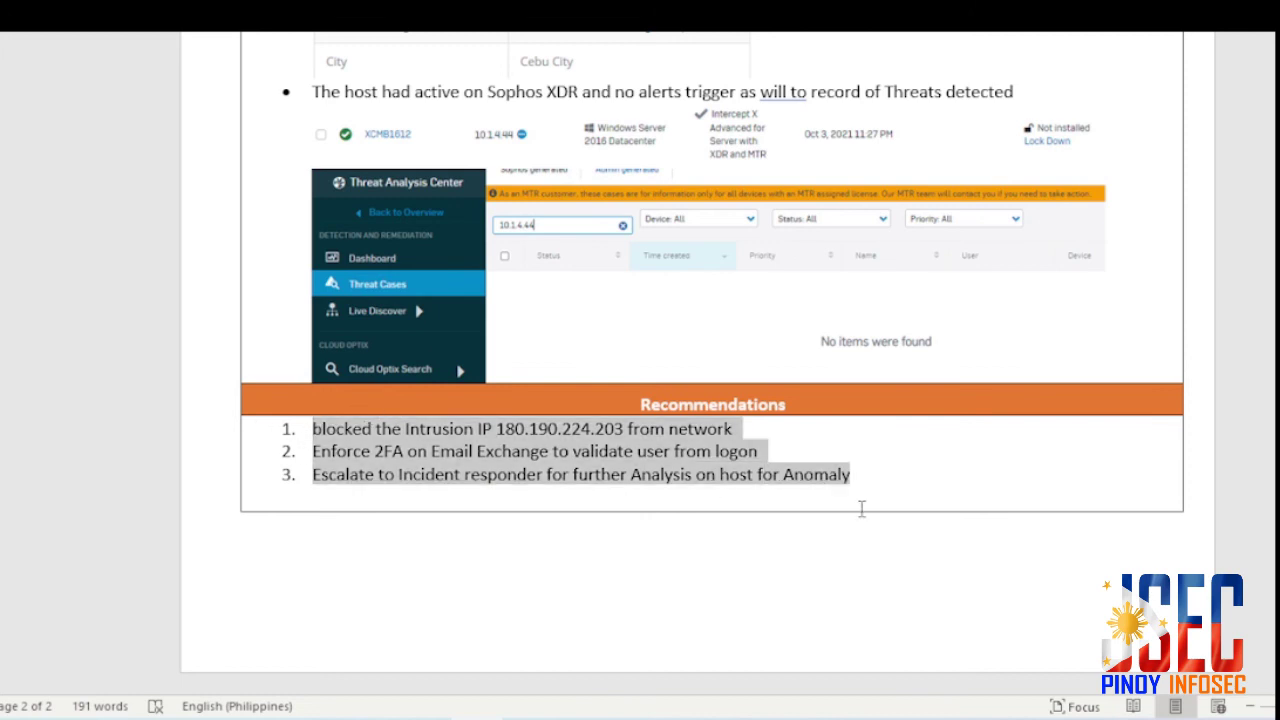
{"action": "left_click", "coordinate": [977, 505]}
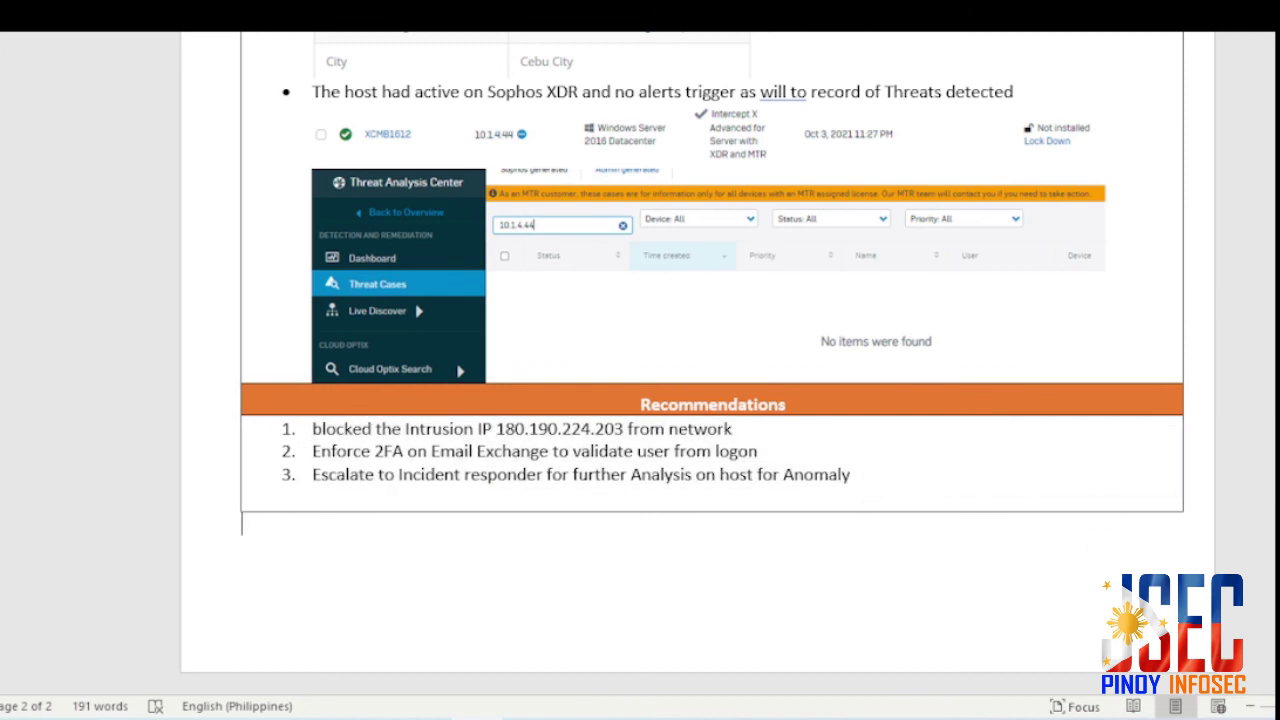